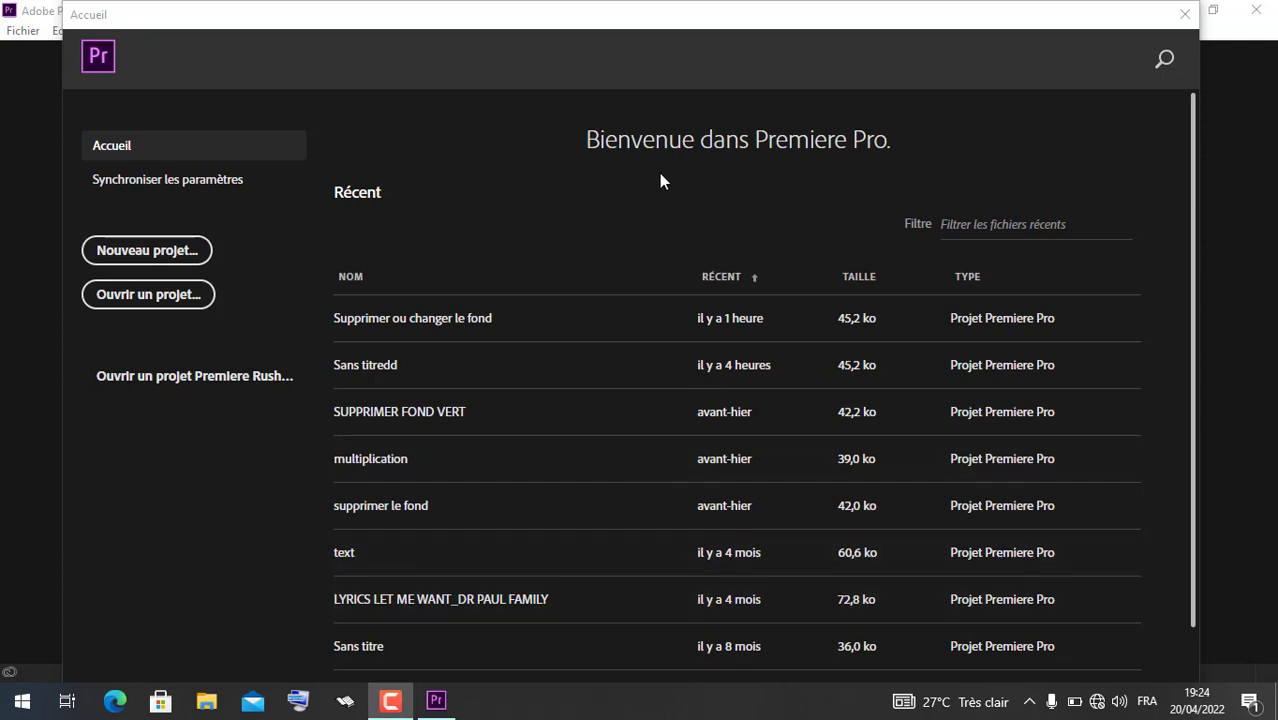
Start a new project, enter the name 'Supprimer et remplacer le fond' and confirm it
{"action": "left_click", "coordinate": [158, 252]}
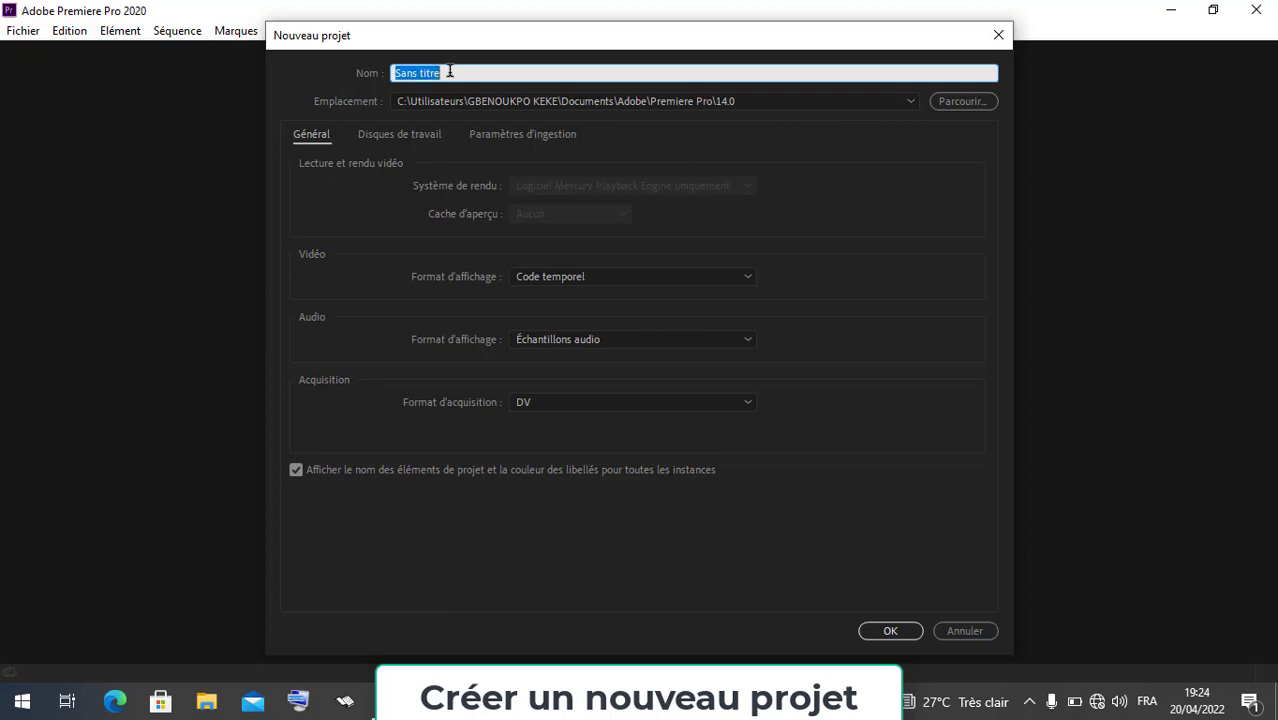
{"action": "type", "text": "Supprie"}
{"action": "type", "text": "mer"}
{"action": "type", "text": "mplacer le fond"}
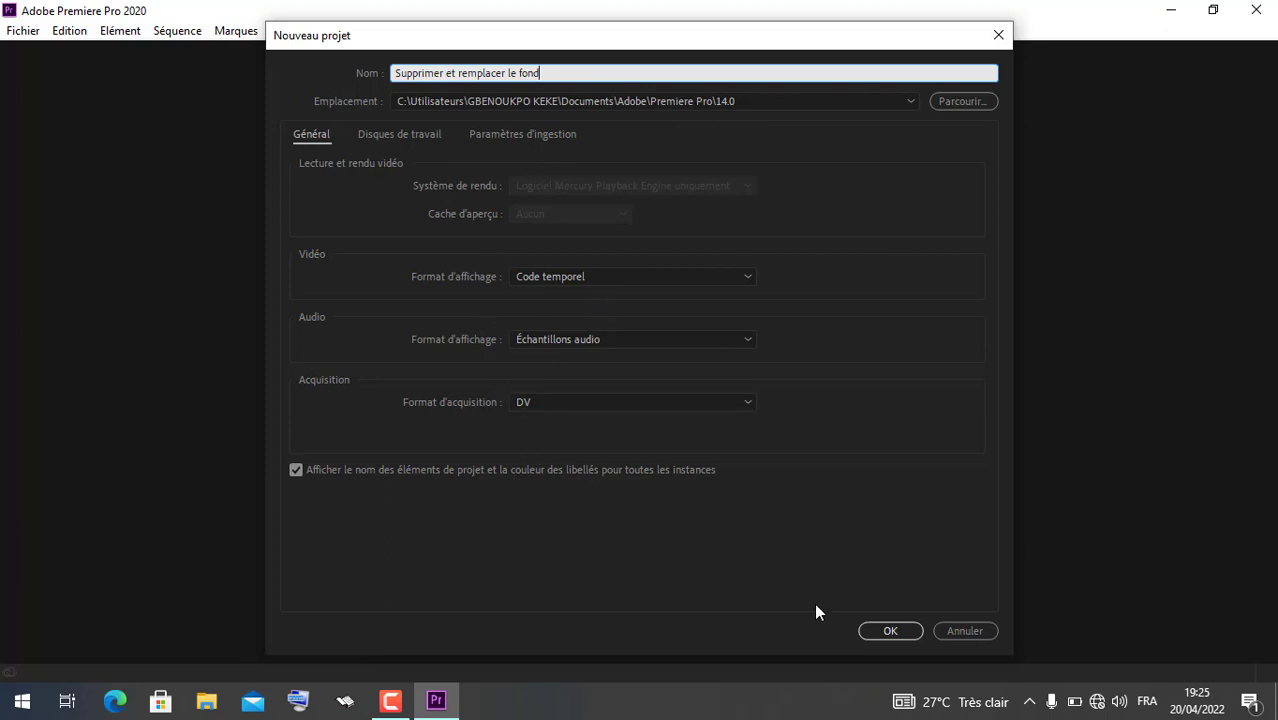
{"action": "left_click", "coordinate": [891, 631]}
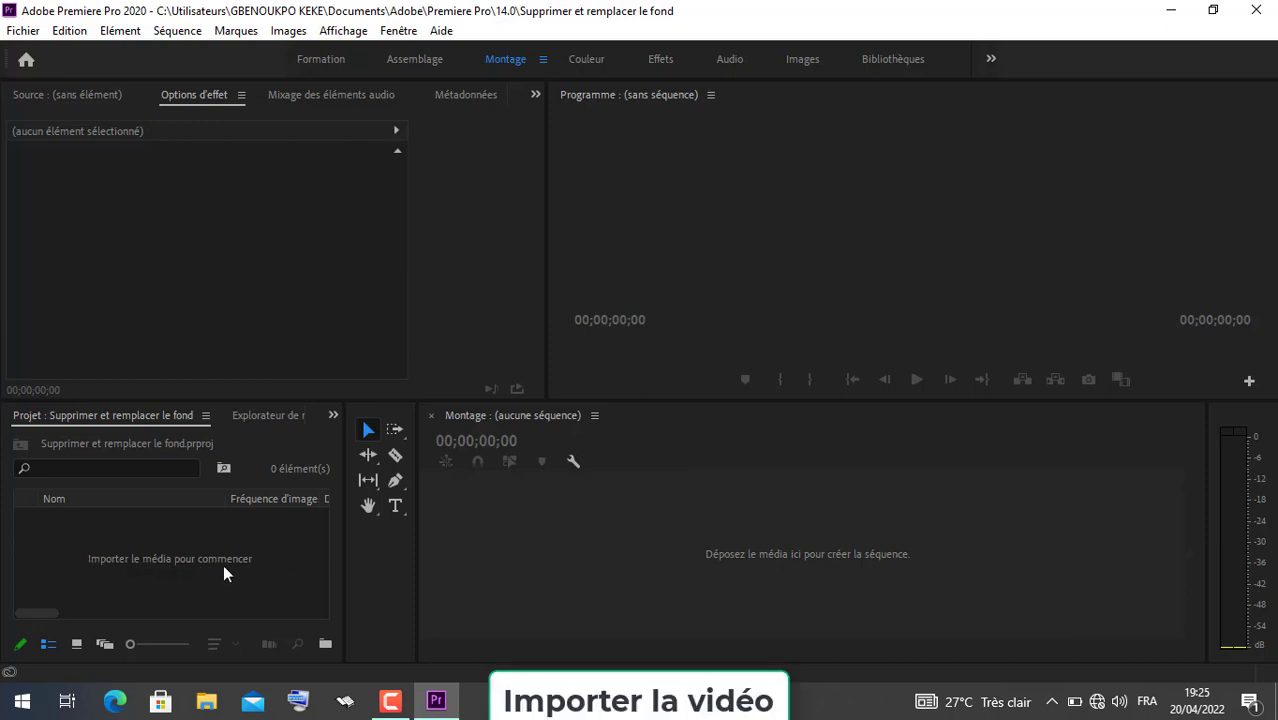
Import the VideoTalkers_-_Healthcare_Services green-screen video from the MONTAGE folder
{"action": "left_click", "coordinate": [22, 30]}
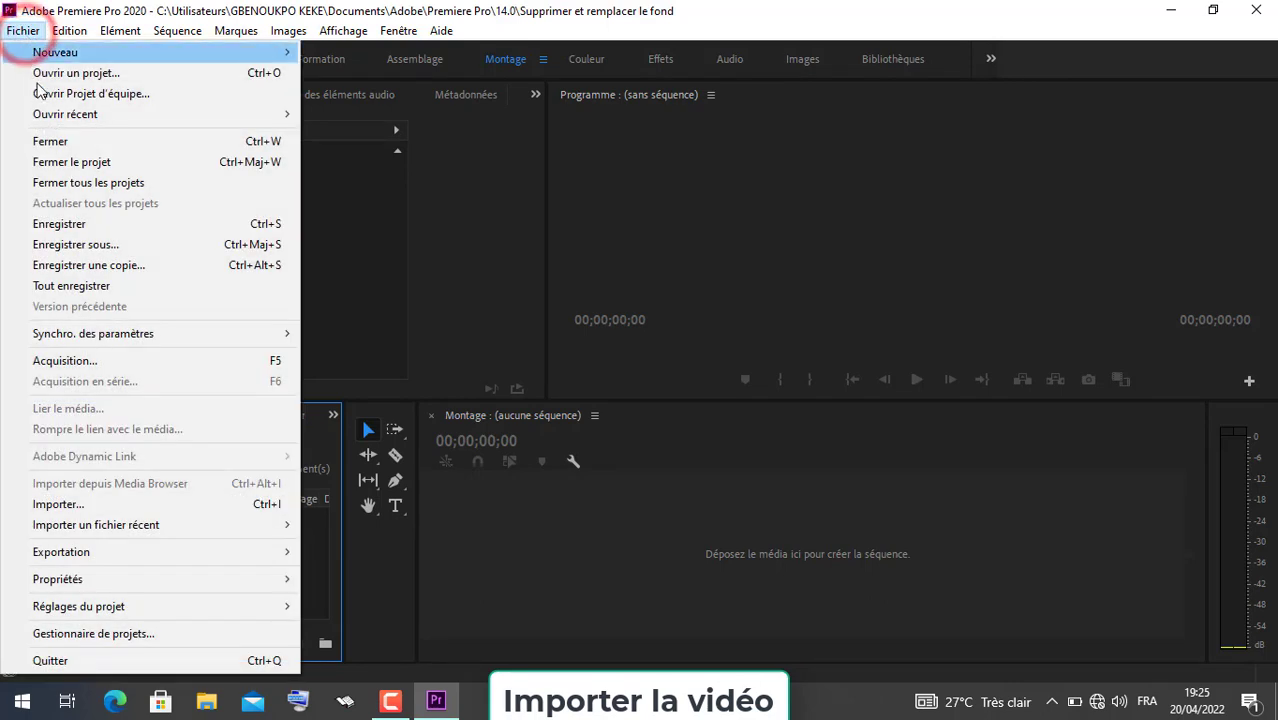
{"action": "left_click", "coordinate": [86, 508]}
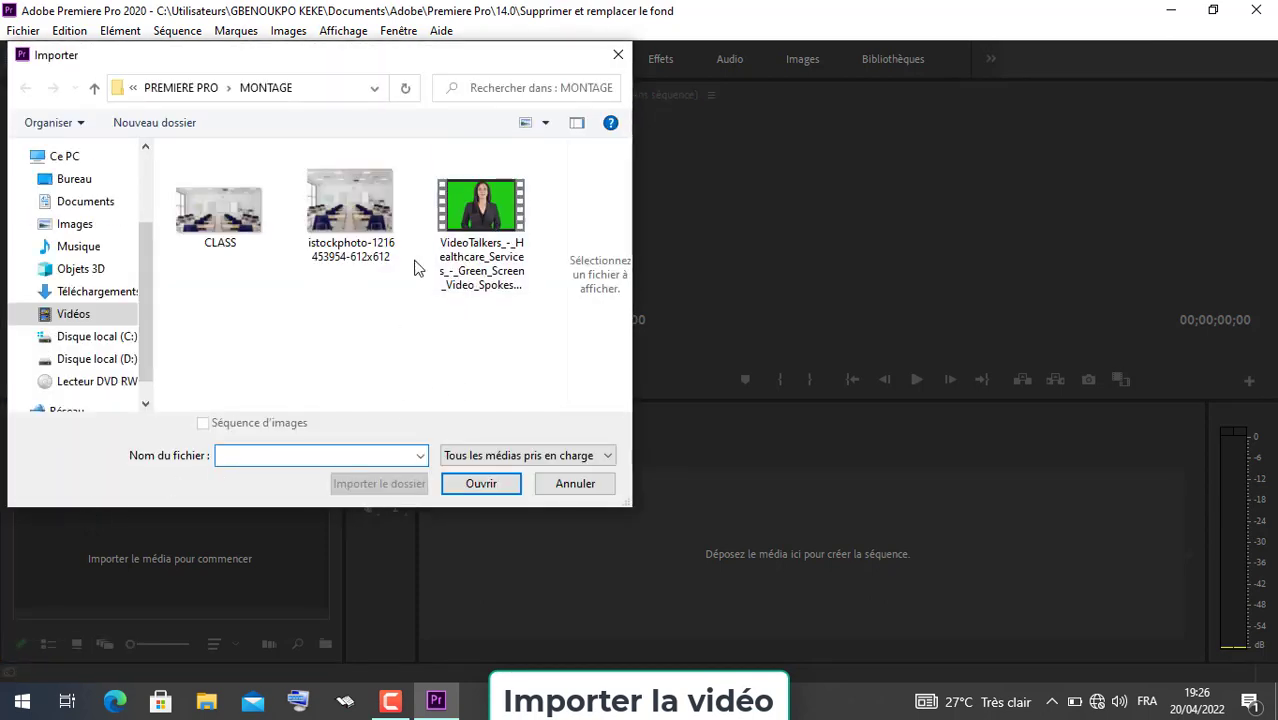
{"action": "left_click", "coordinate": [476, 200]}
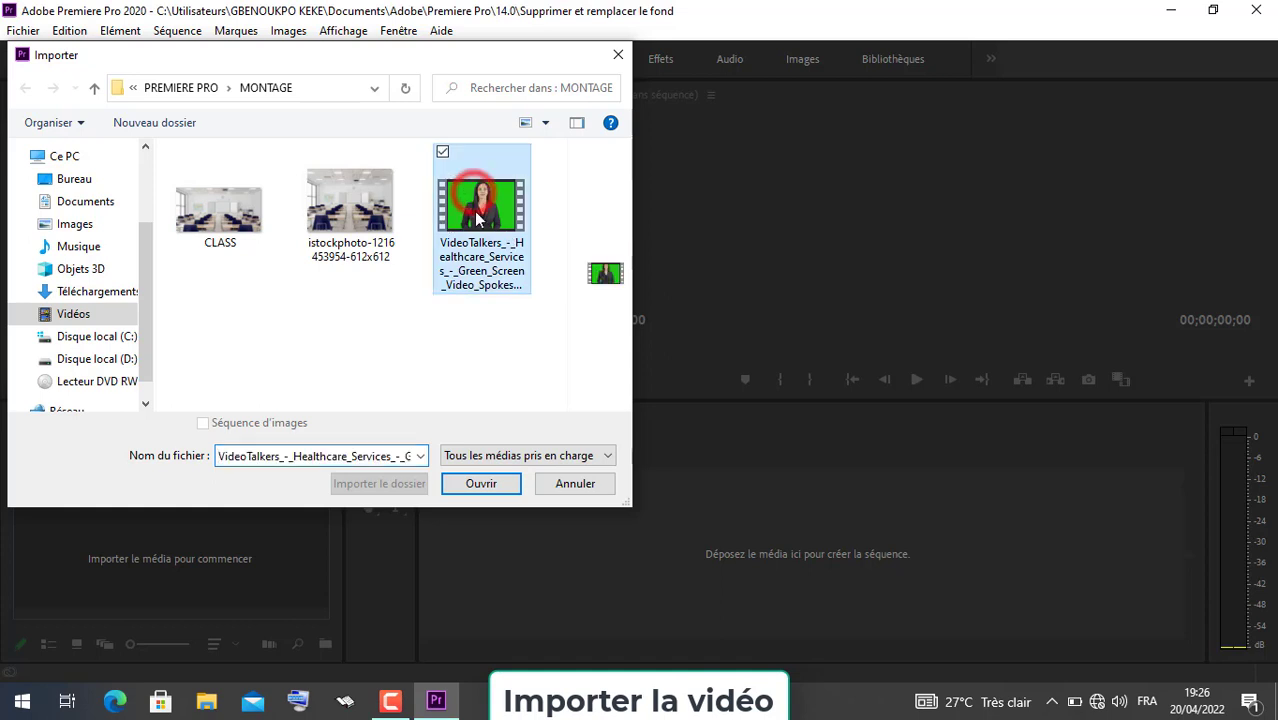
{"action": "left_click", "coordinate": [481, 484]}
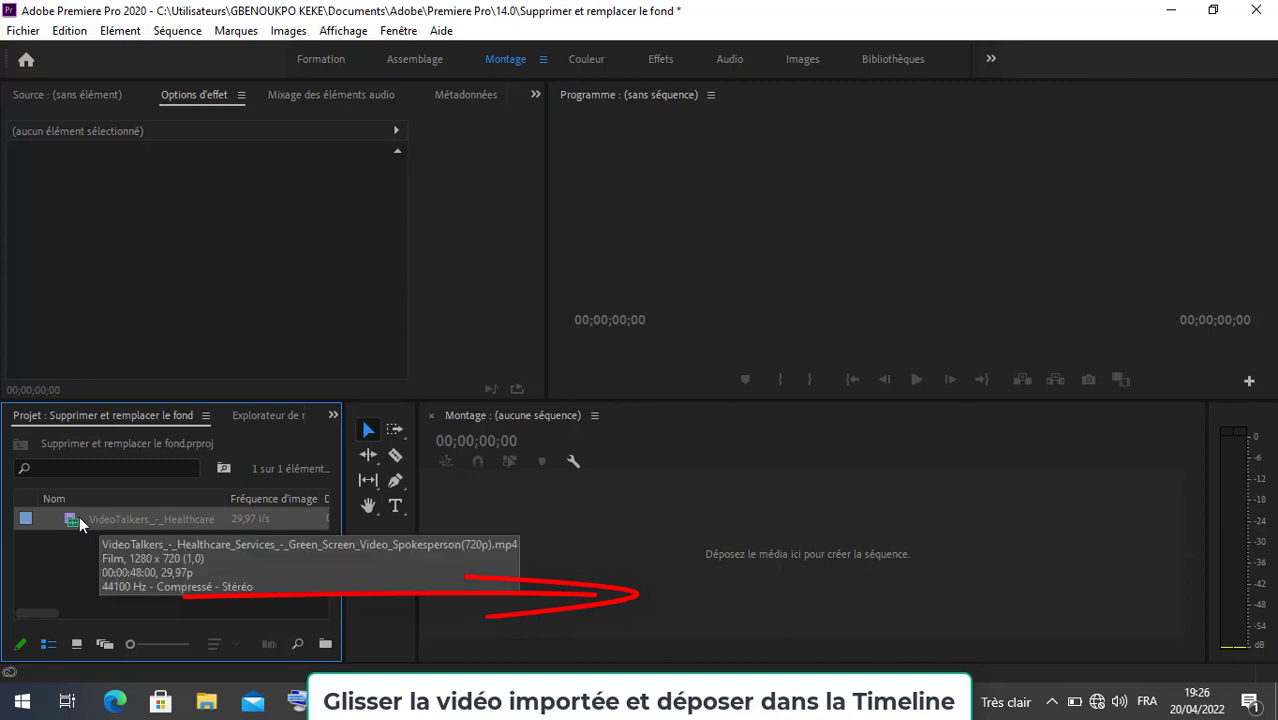
Drop the VideoTalkers clip on the empty timeline to create its sequence, then select it on V1
{"action": "left_click_drag", "start_coordinate": [93, 521], "coordinate": [355, 582]}
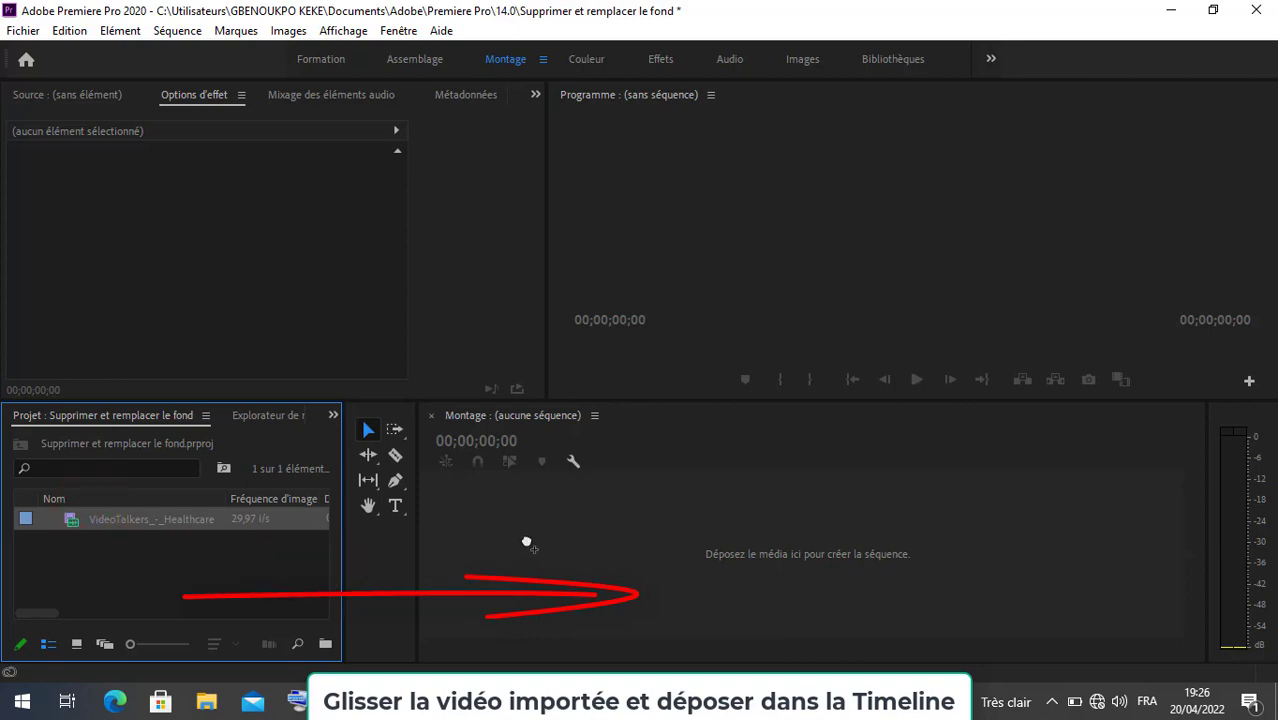
{"action": "mouse_move", "coordinate": [355, 582]}
{"action": "left_mouse_down"}
{"action": "mouse_move", "coordinate": [725, 544]}
{"action": "mouse_move", "coordinate": [750, 557]}
{"action": "left_mouse_up"}
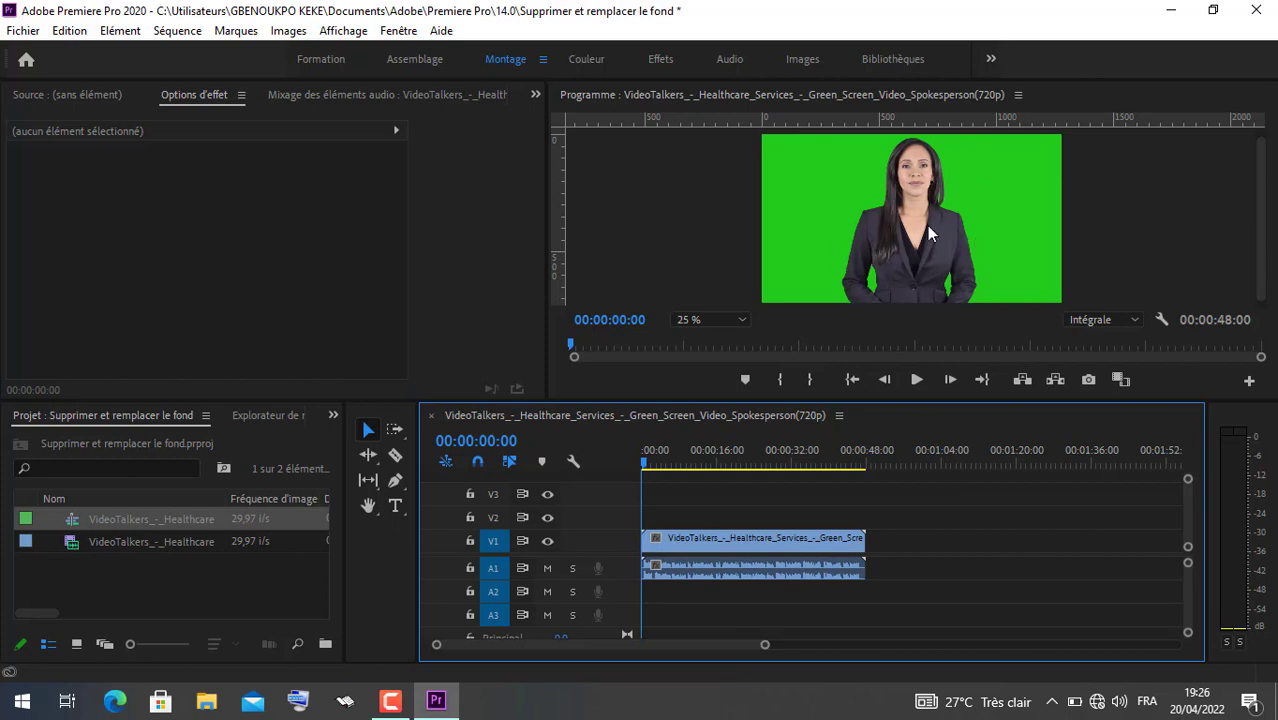
{"action": "left_click", "coordinate": [724, 540]}
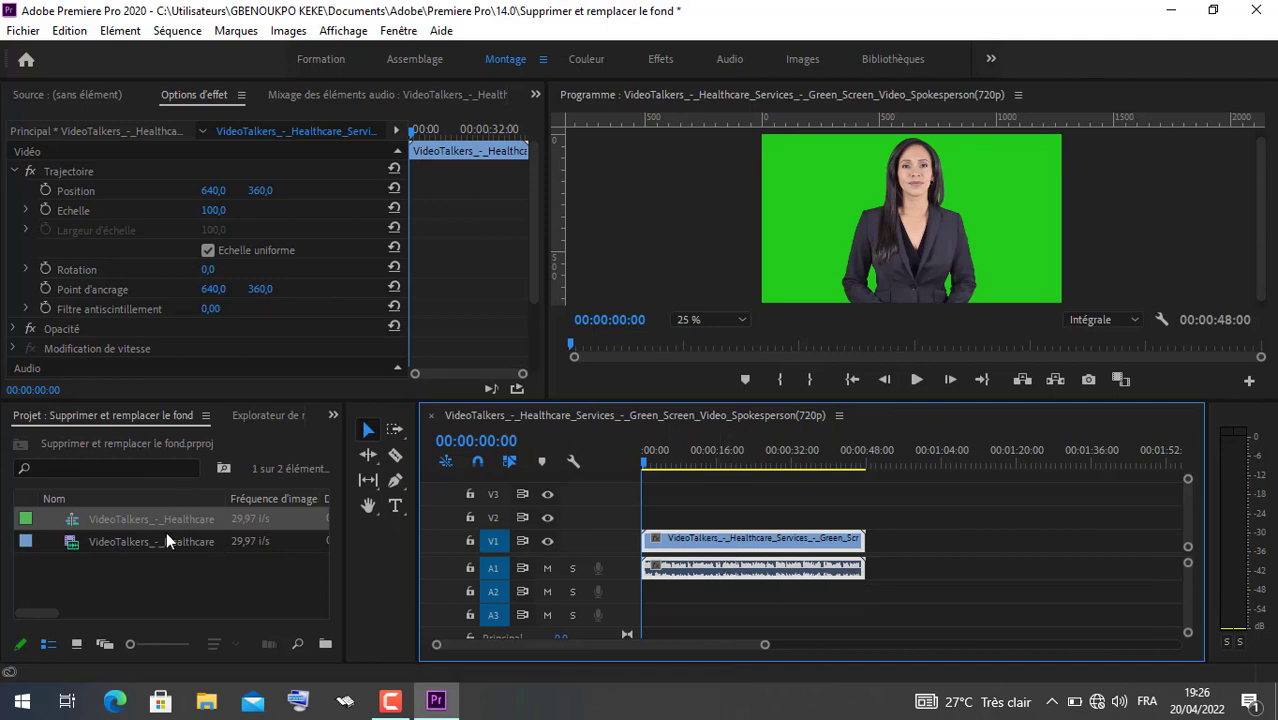
Search the Effets panel for 'ultrakey' and select UltraKey under Effets vidéo > Incrustations
{"action": "left_click", "coordinate": [334, 420]}
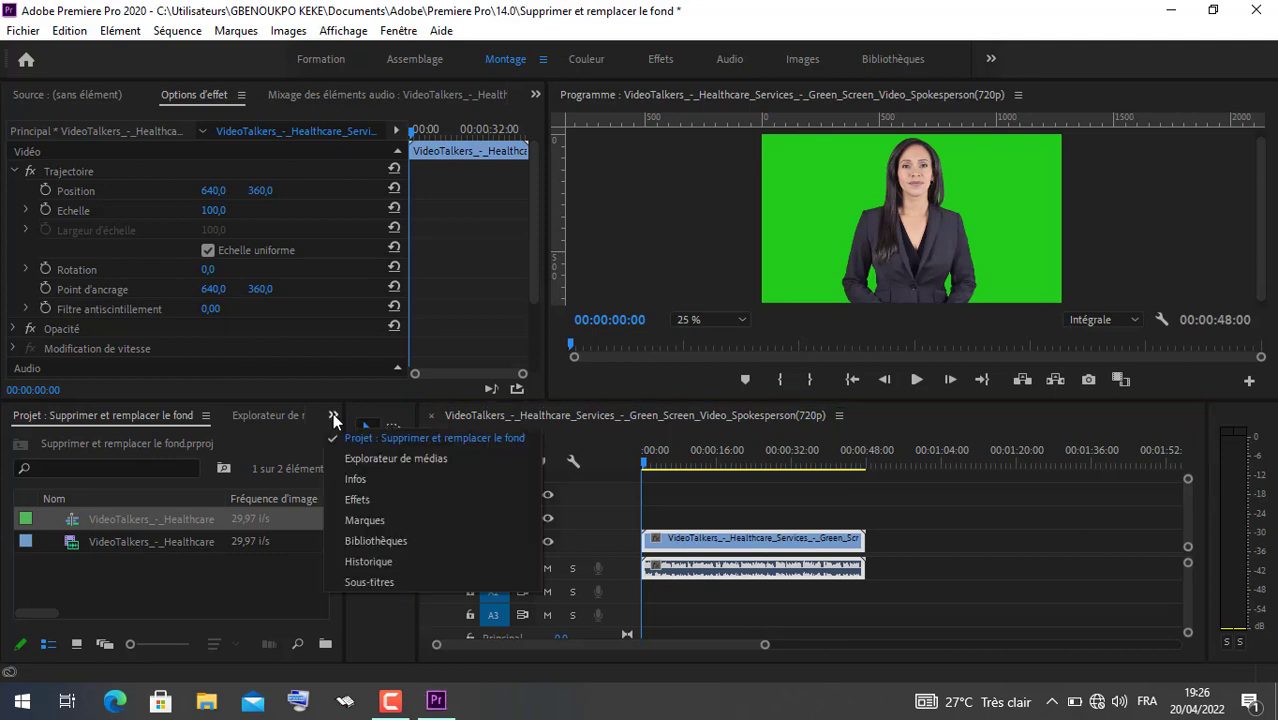
{"action": "key", "text": "Escape"}
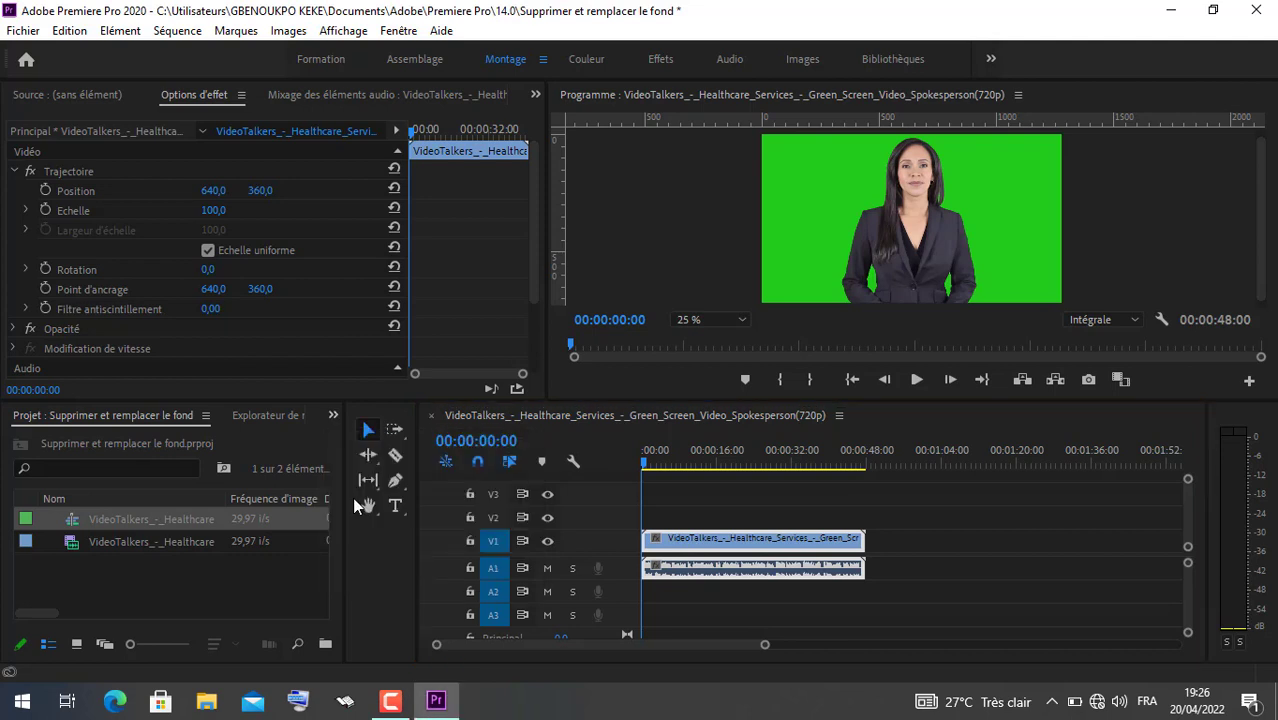
{"action": "key", "text": "shift+7"}
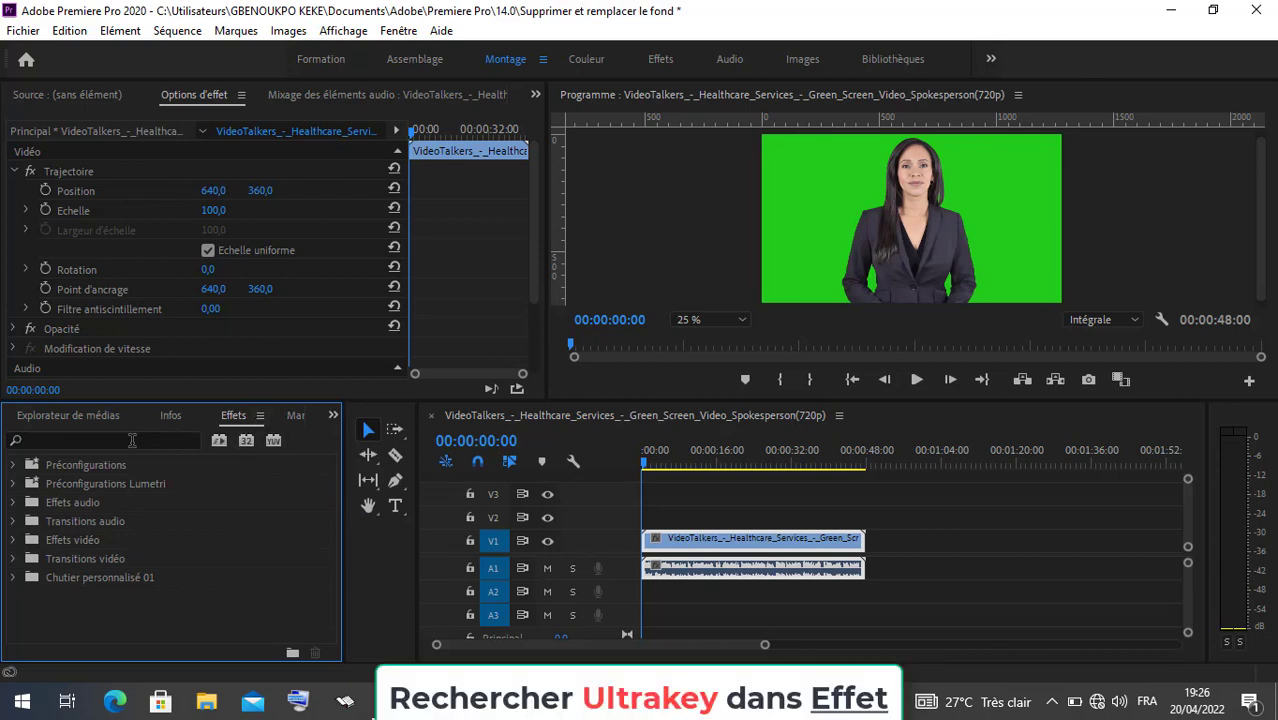
{"action": "left_click", "coordinate": [126, 442]}
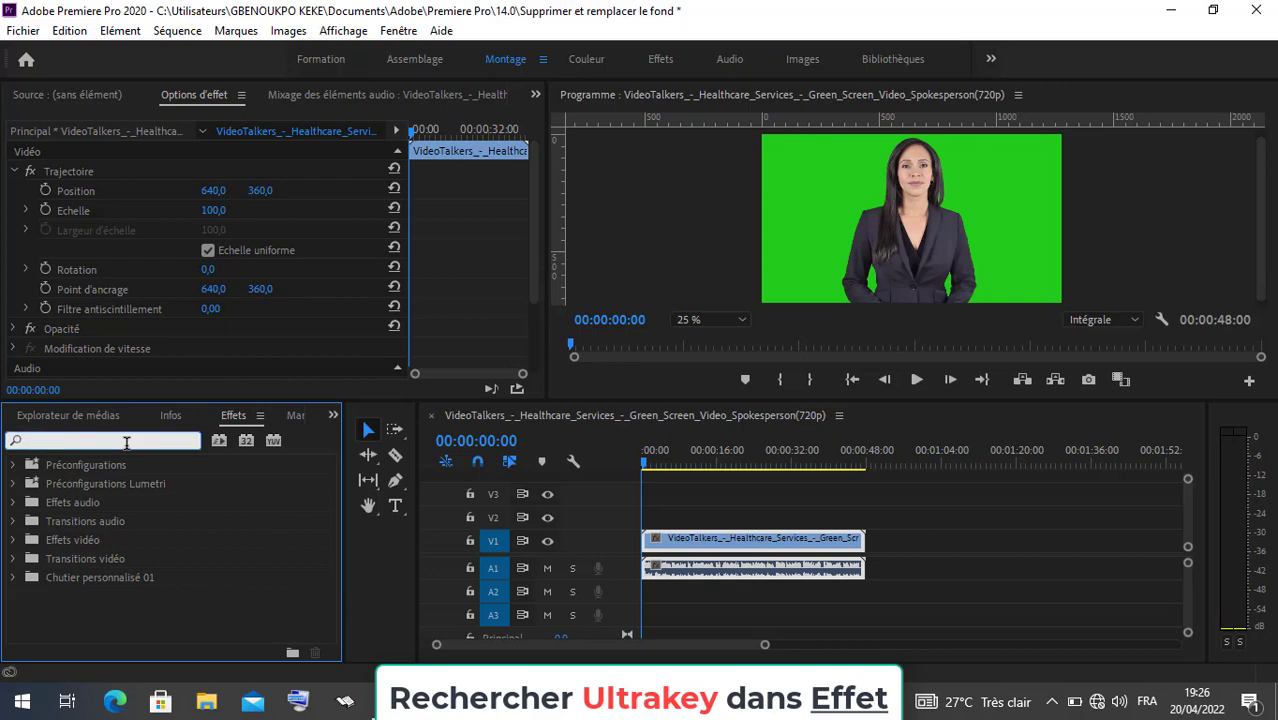
{"action": "type", "text": "ultr"}
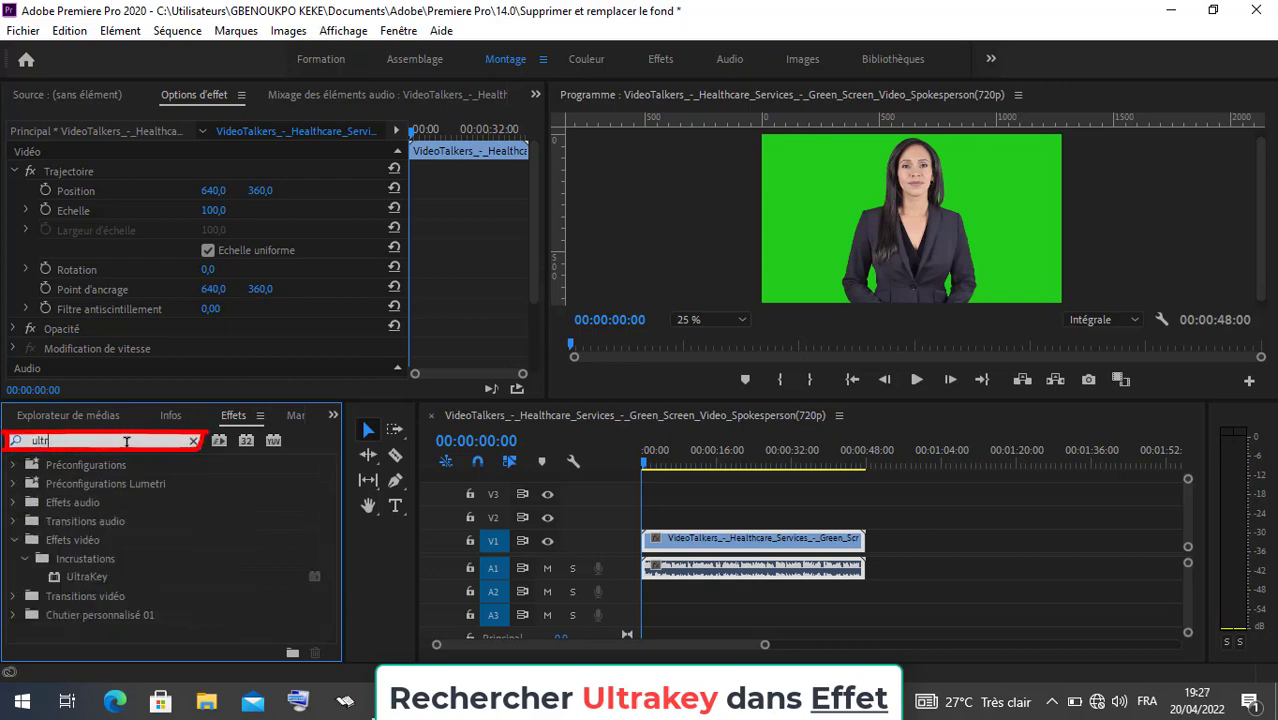
{"action": "type", "text": "a"}
{"action": "type", "text": "key"}
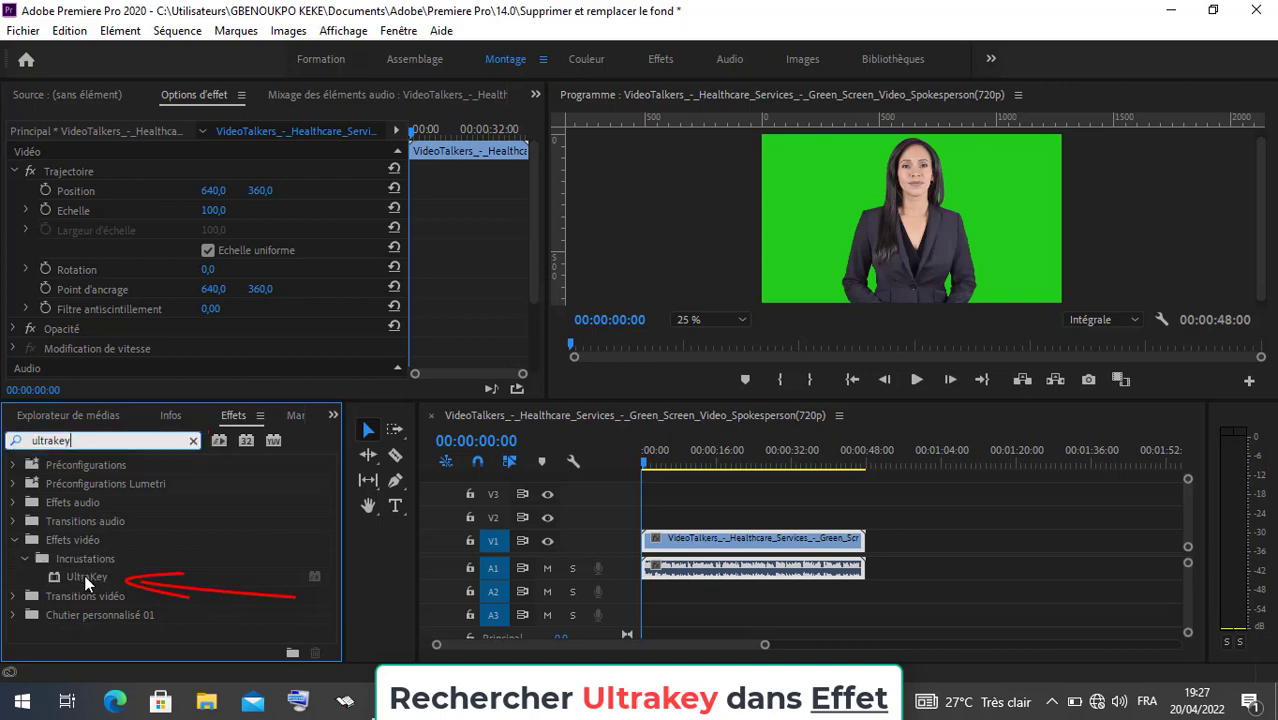
{"action": "left_click", "coordinate": [84, 575]}
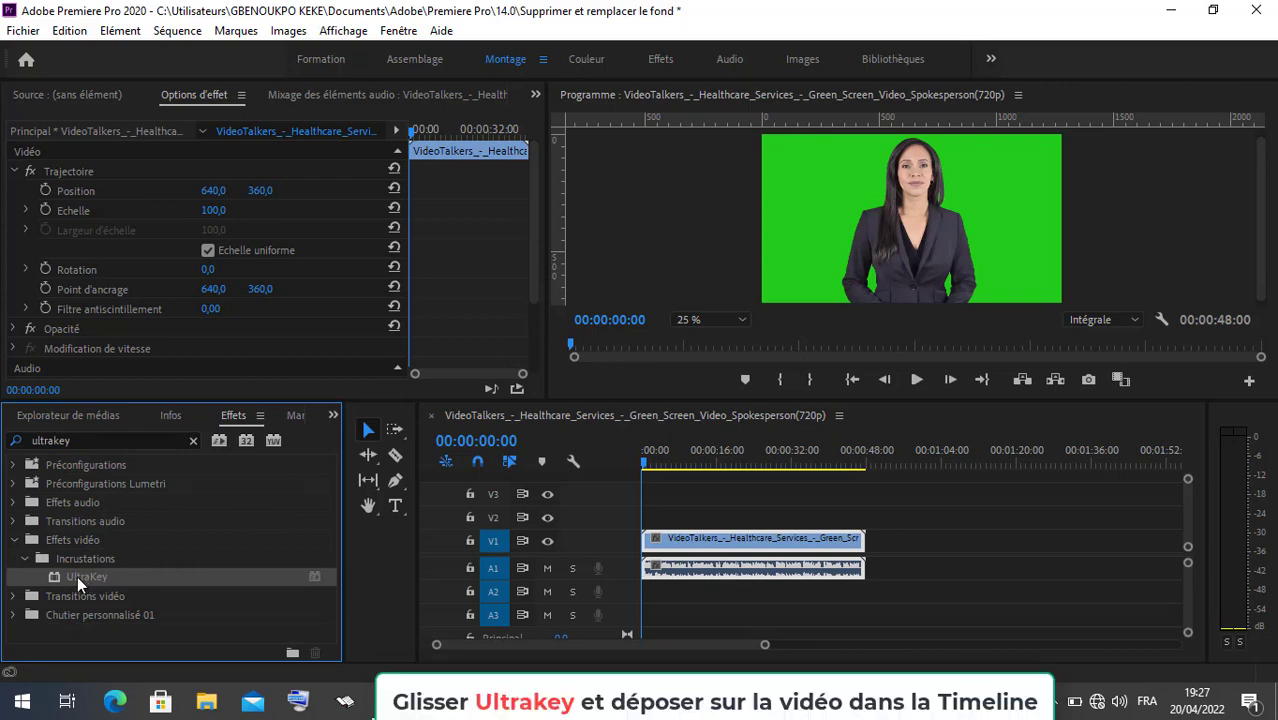
Apply UltraKey to the V1 clip and sample the green screen as its Couleur de découpe
{"action": "mouse_move", "coordinate": [77, 576]}
{"action": "left_mouse_down"}
{"action": "mouse_move", "coordinate": [438, 609]}
{"action": "mouse_move", "coordinate": [698, 540]}
{"action": "left_mouse_up"}
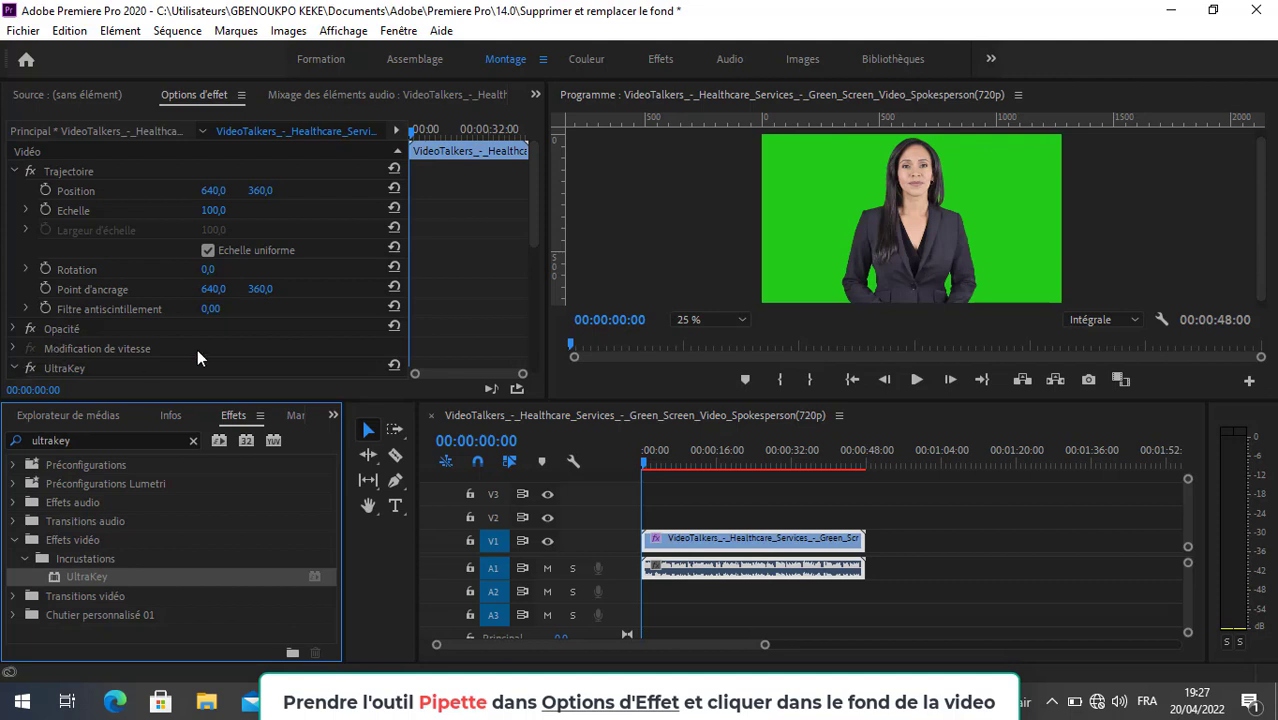
{"action": "mouse_move", "coordinate": [534, 213]}
{"action": "left_mouse_down"}
{"action": "mouse_move", "coordinate": [532, 245]}
{"action": "mouse_move", "coordinate": [531, 234]}
{"action": "left_mouse_up"}
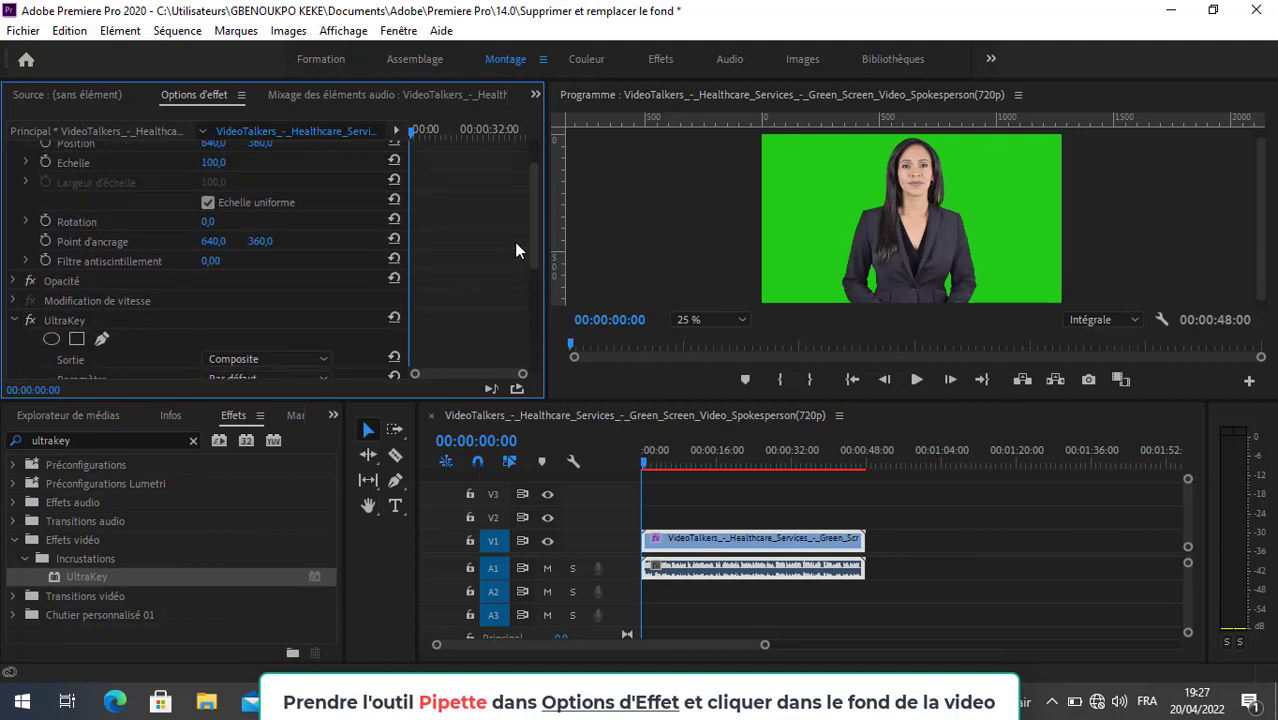
{"action": "left_click_drag", "start_coordinate": [532, 231], "coordinate": [532, 271]}
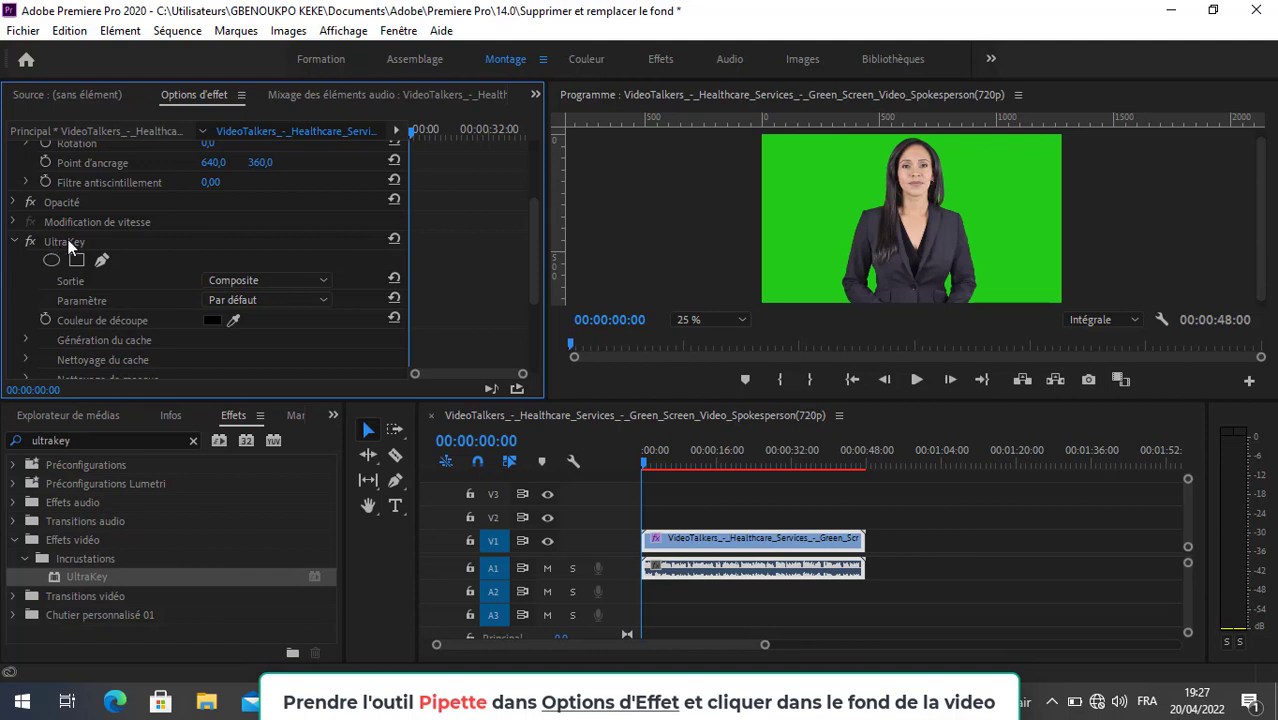
{"action": "left_click", "coordinate": [235, 322]}
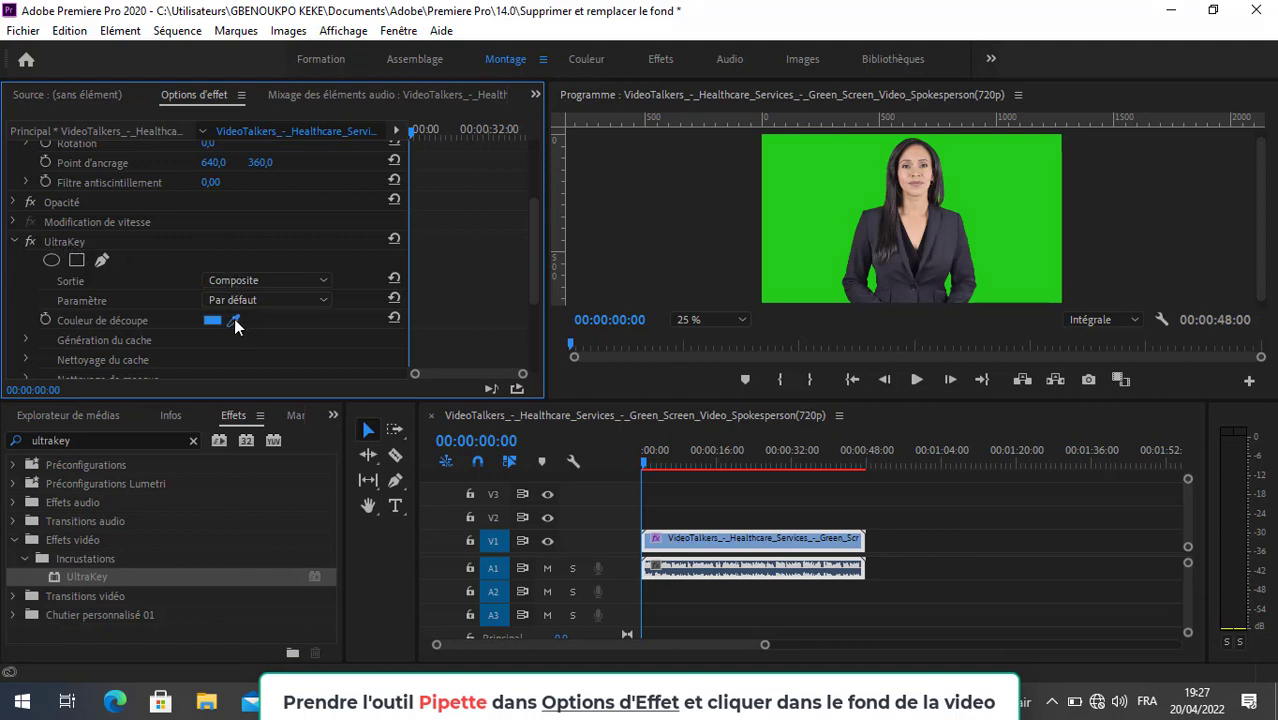
{"action": "left_click_drag", "start_coordinate": [235, 325], "coordinate": [830, 158]}
{"action": "left_click_drag", "start_coordinate": [830, 158], "coordinate": [813, 210]}
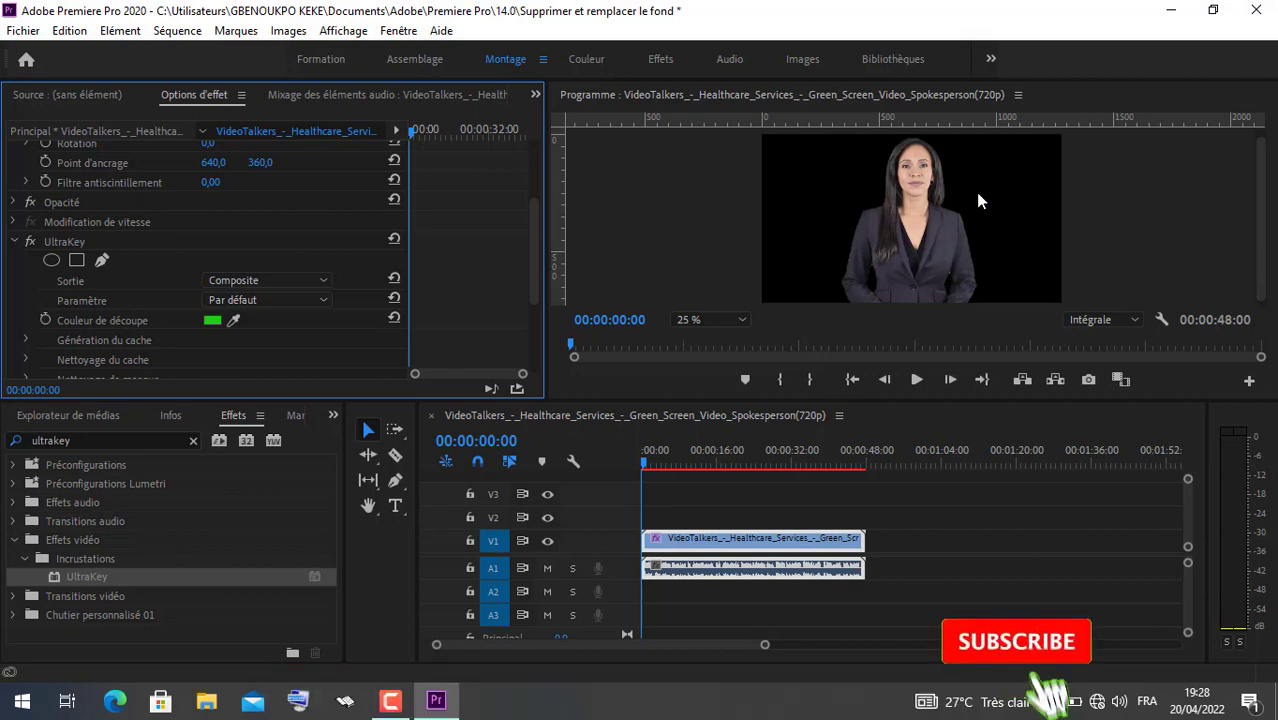
Play the keyed clip up to 00:00:08:24 to check the clean black background
{"action": "left_click", "coordinate": [916, 380]}
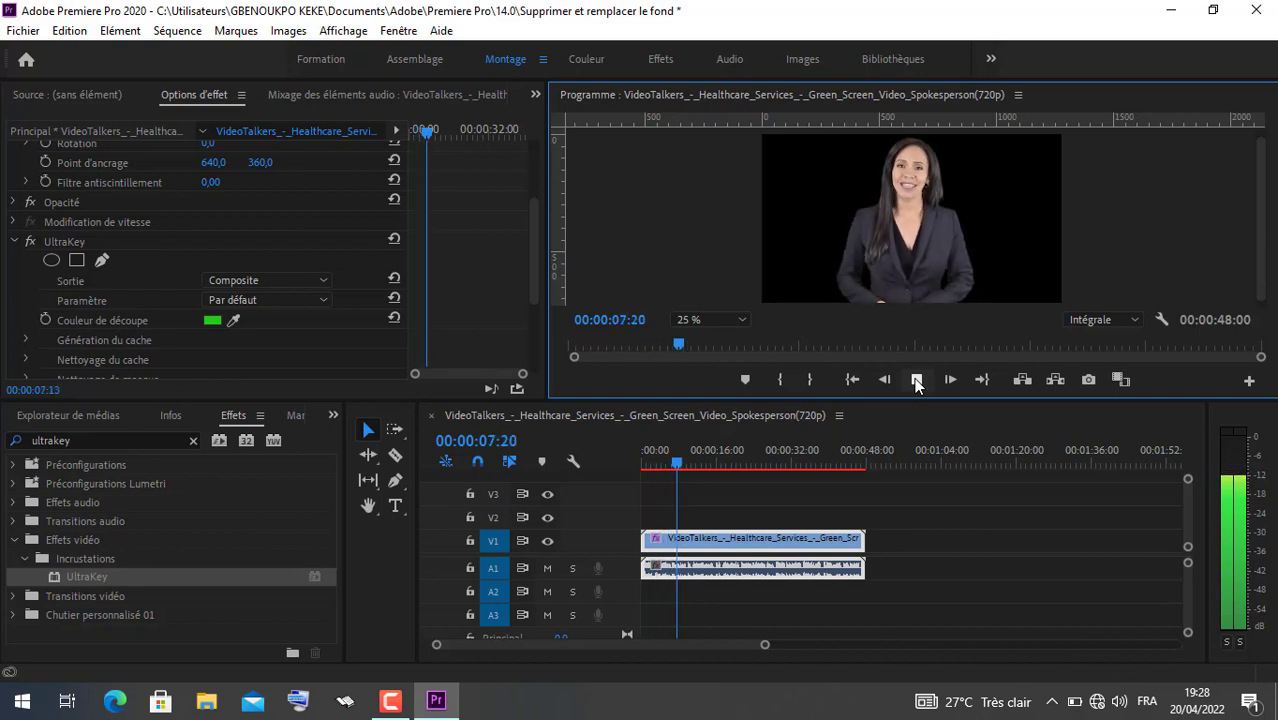
{"action": "left_click", "coordinate": [916, 380]}
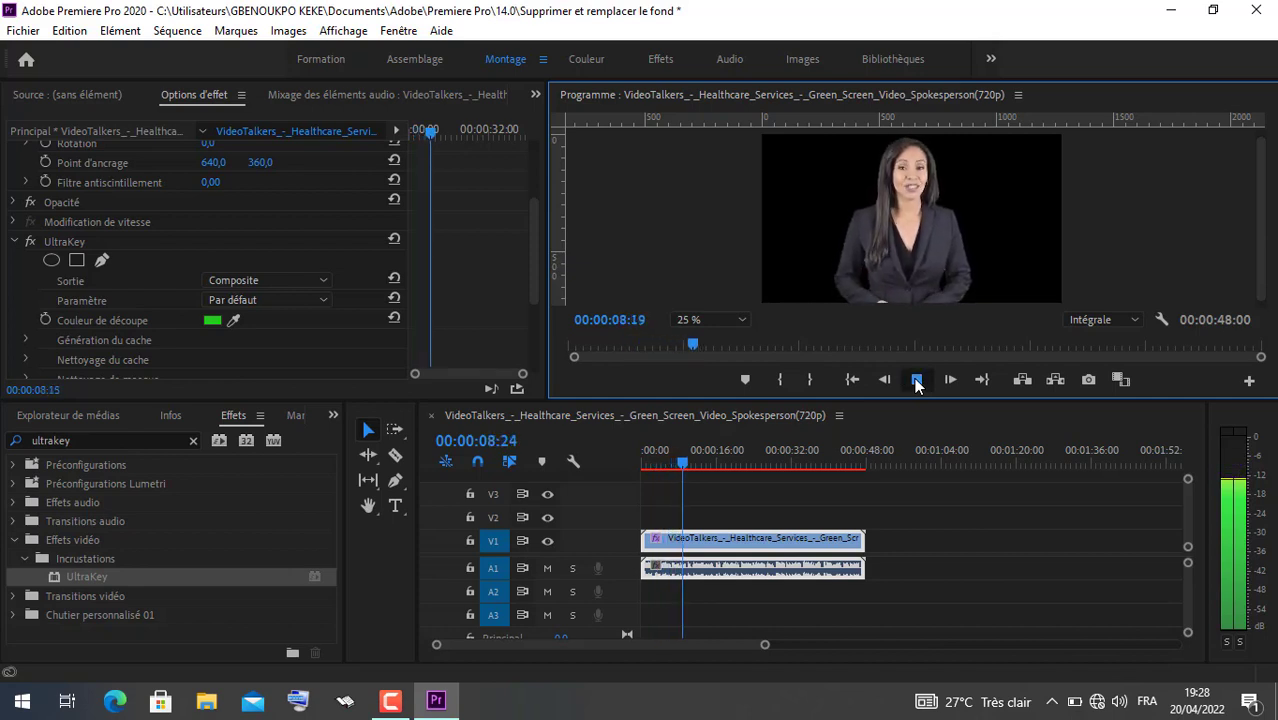
{"action": "left_click", "coordinate": [24, 33]}
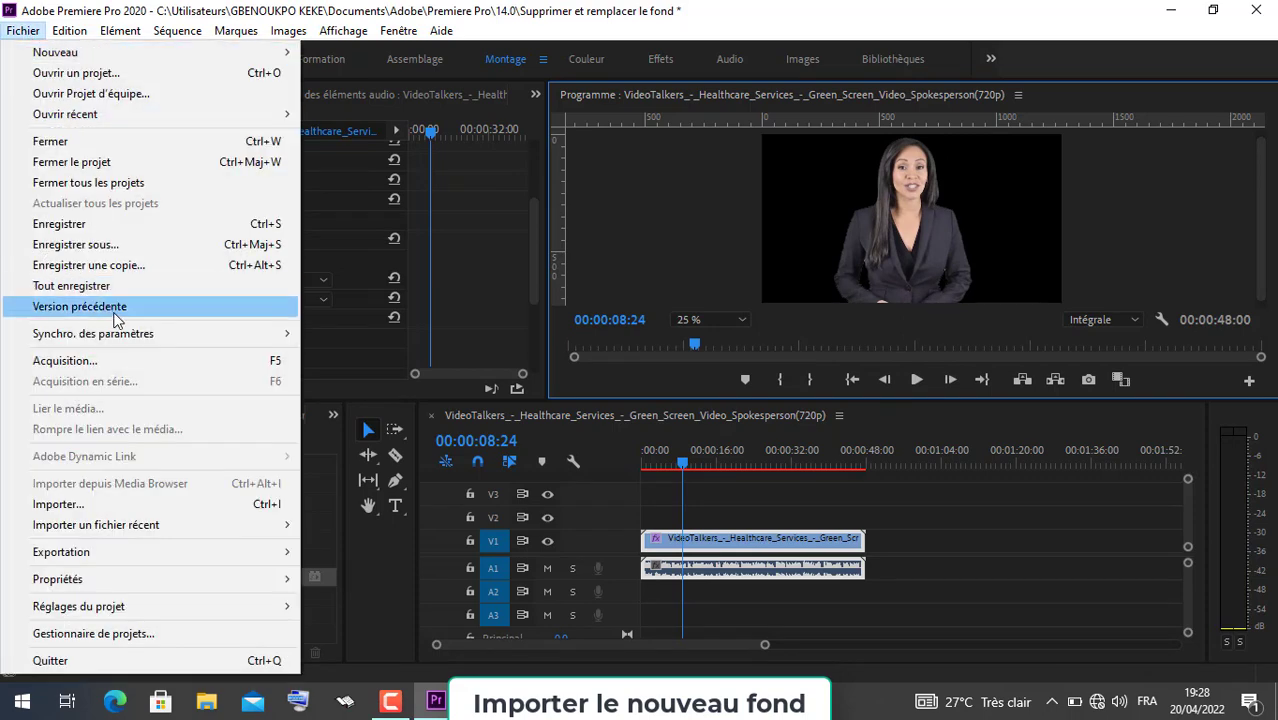
Import the CLASS image from the MONTAGE folder into the project bin
{"action": "left_click", "coordinate": [143, 506]}
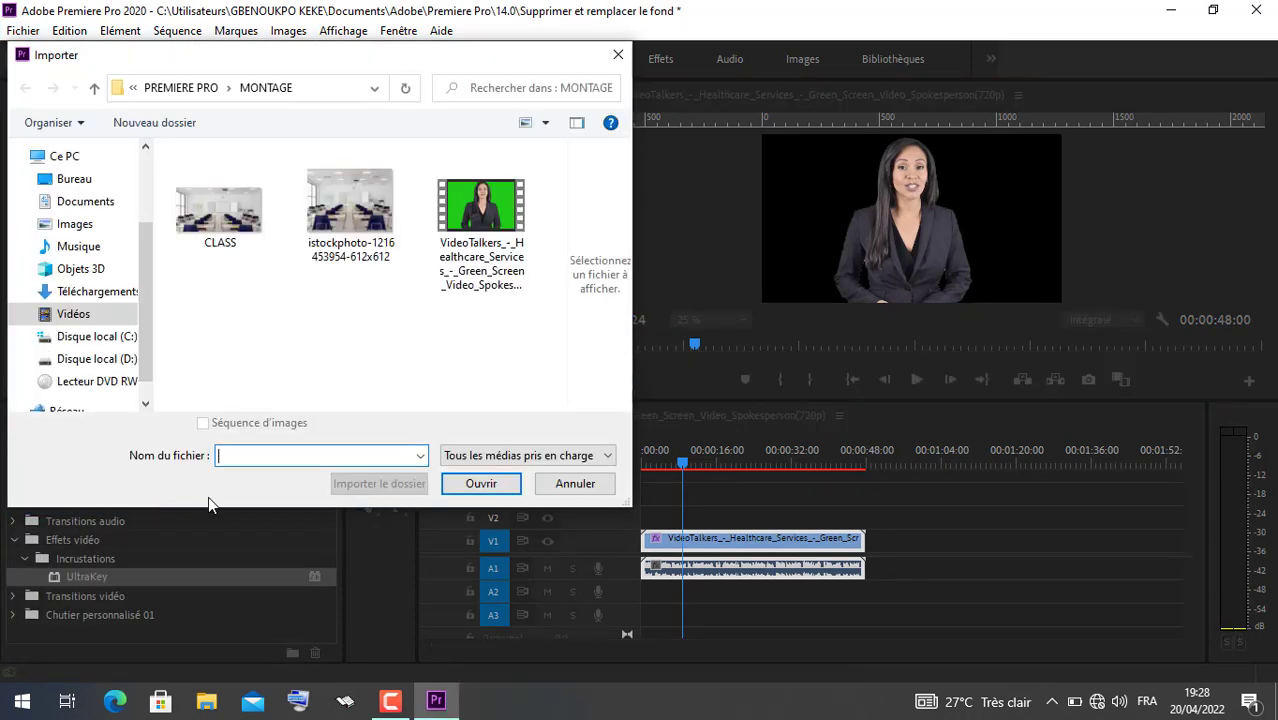
{"action": "left_click", "coordinate": [216, 204]}
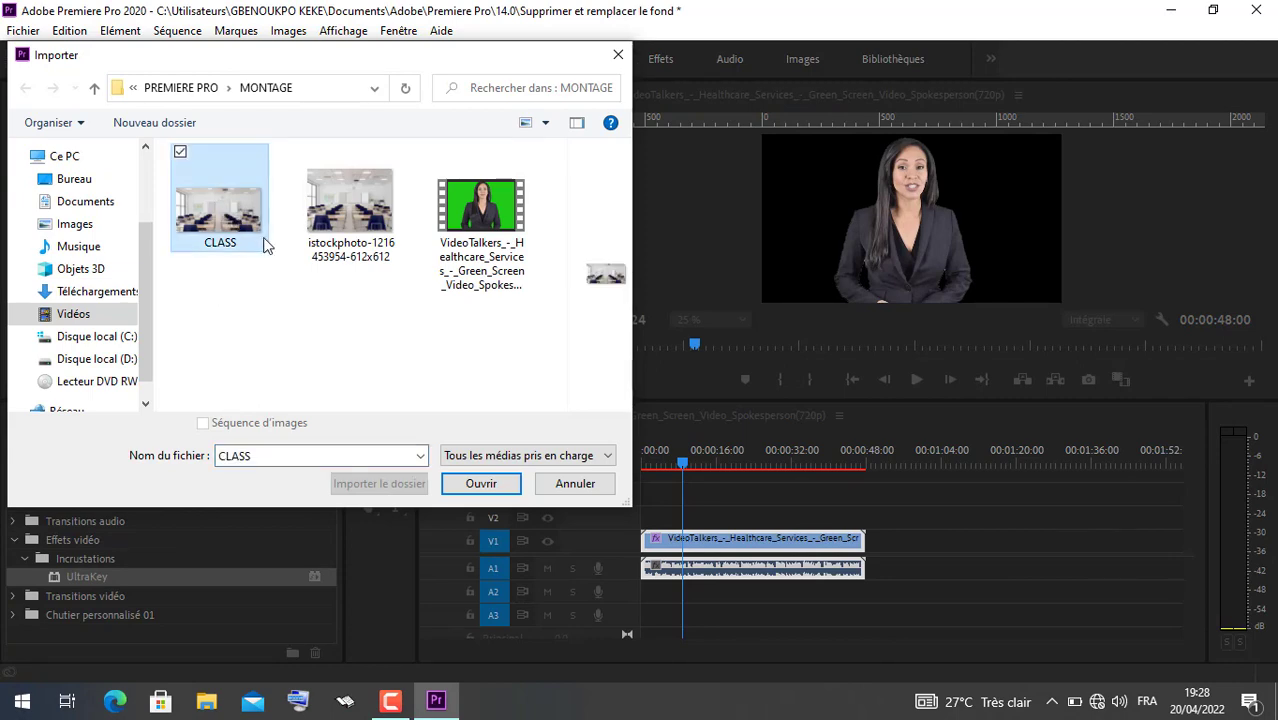
{"action": "left_click", "coordinate": [468, 483]}
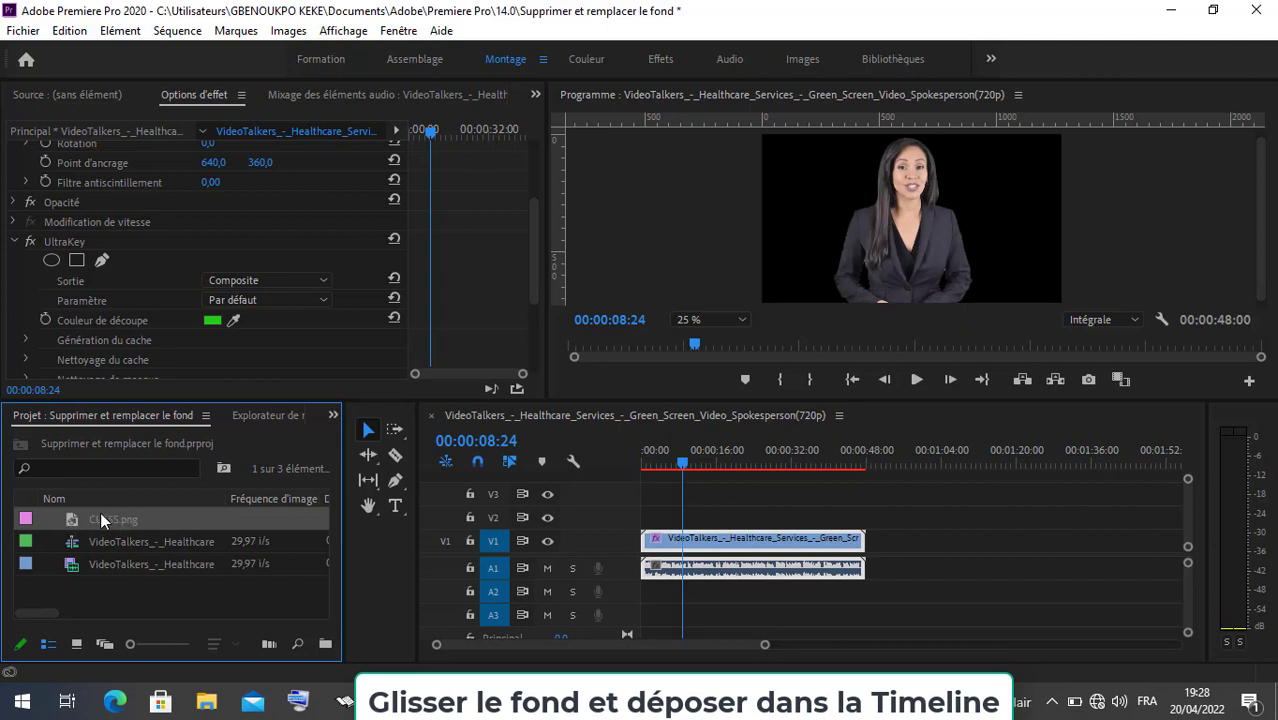
Add CLASS.png to the timeline on V1 and move the spokesperson clip up to V2
{"action": "left_click_drag", "start_coordinate": [111, 517], "coordinate": [863, 495]}
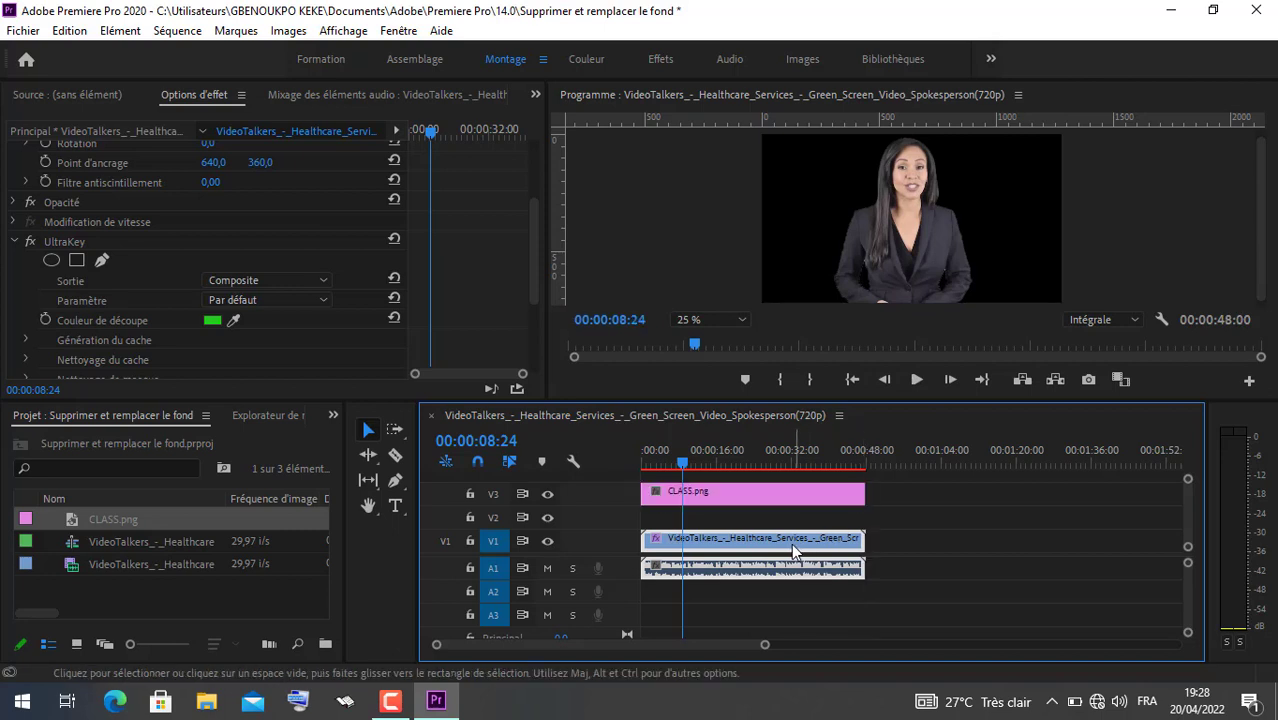
{"action": "left_click", "coordinate": [727, 546]}
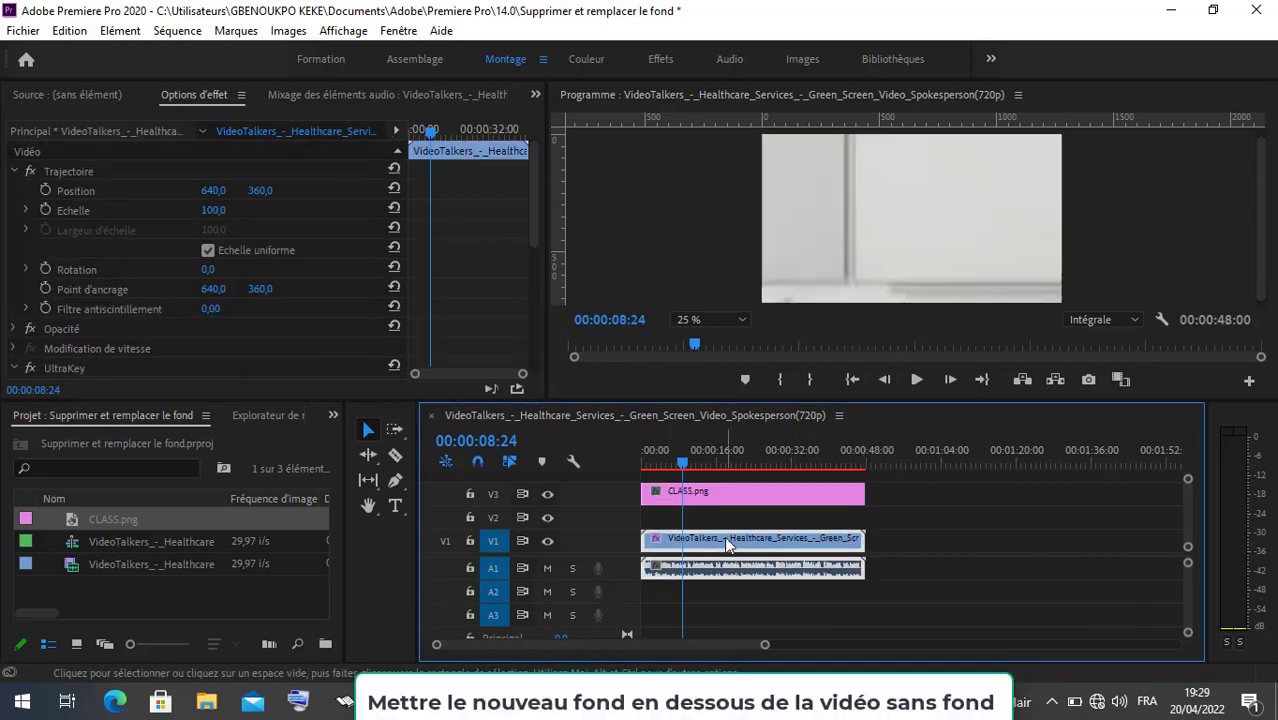
{"action": "mouse_move", "coordinate": [727, 546]}
{"action": "left_mouse_down"}
{"action": "mouse_move", "coordinate": [724, 520]}
{"action": "mouse_move", "coordinate": [740, 552]}
{"action": "left_mouse_up"}
{"action": "left_click", "coordinate": [729, 490]}
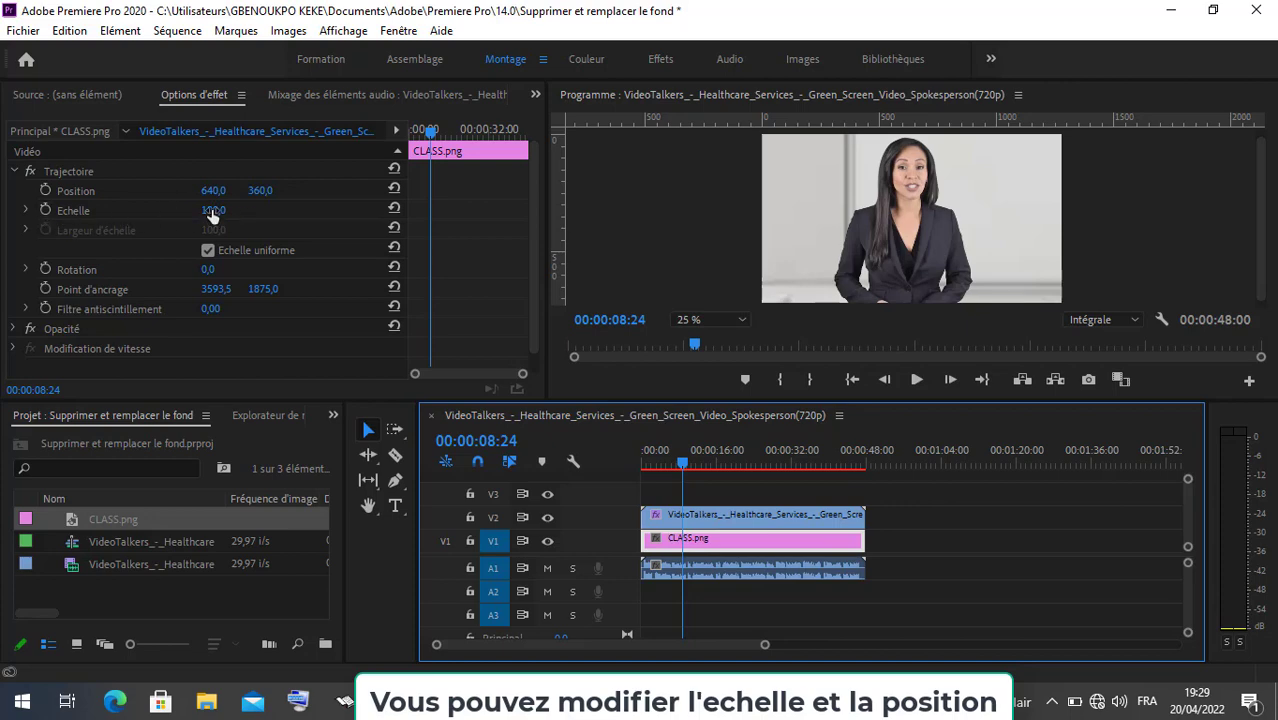
Scale the CLASS.png background down to 20 in Effect Controls
{"action": "left_click_drag", "start_coordinate": [212, 209], "coordinate": [132, 209]}
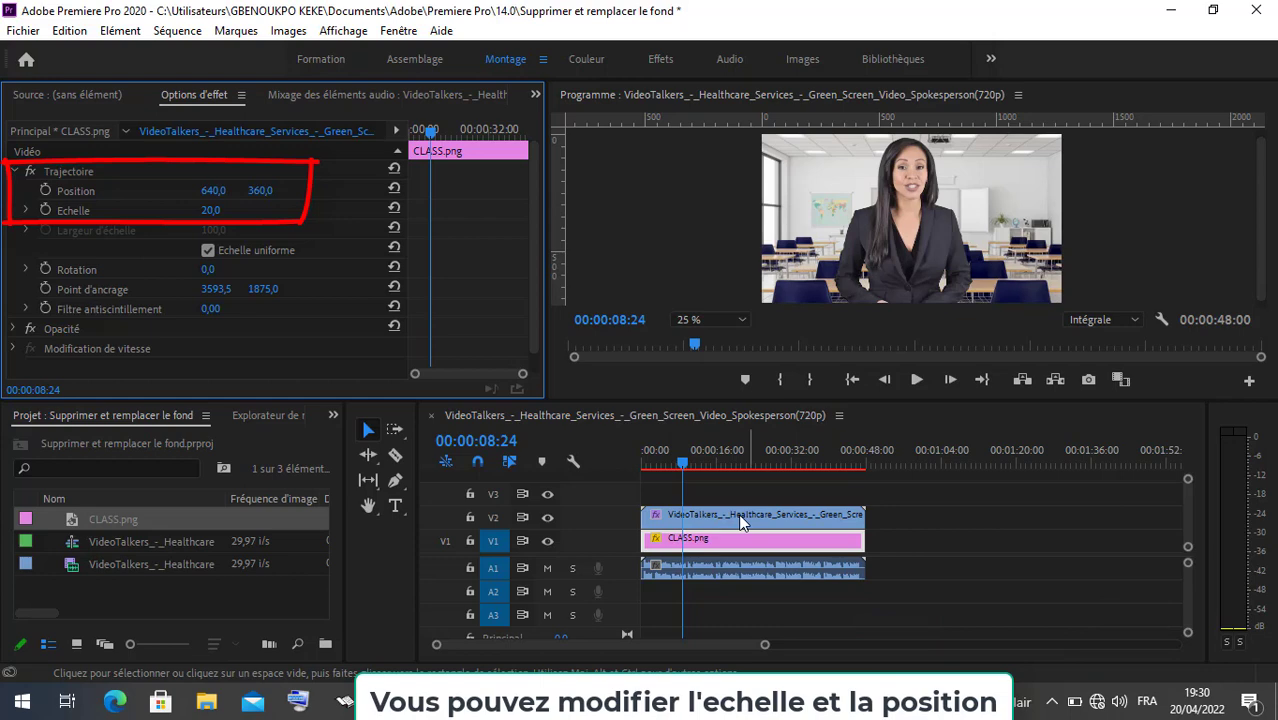
{"action": "left_click", "coordinate": [743, 521]}
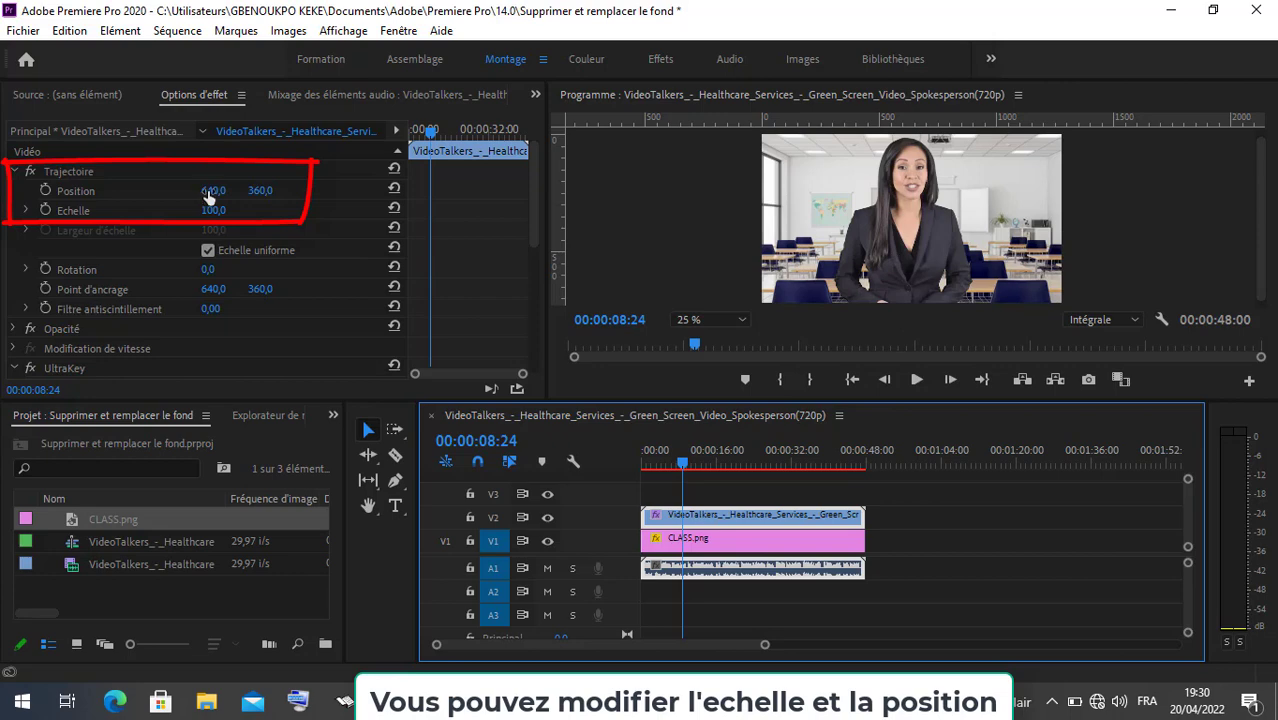
Scrub the spokesperson's Position X from 640 to 942 to move her right
{"action": "left_click_drag", "start_coordinate": [210, 195], "coordinate": [275, 190]}
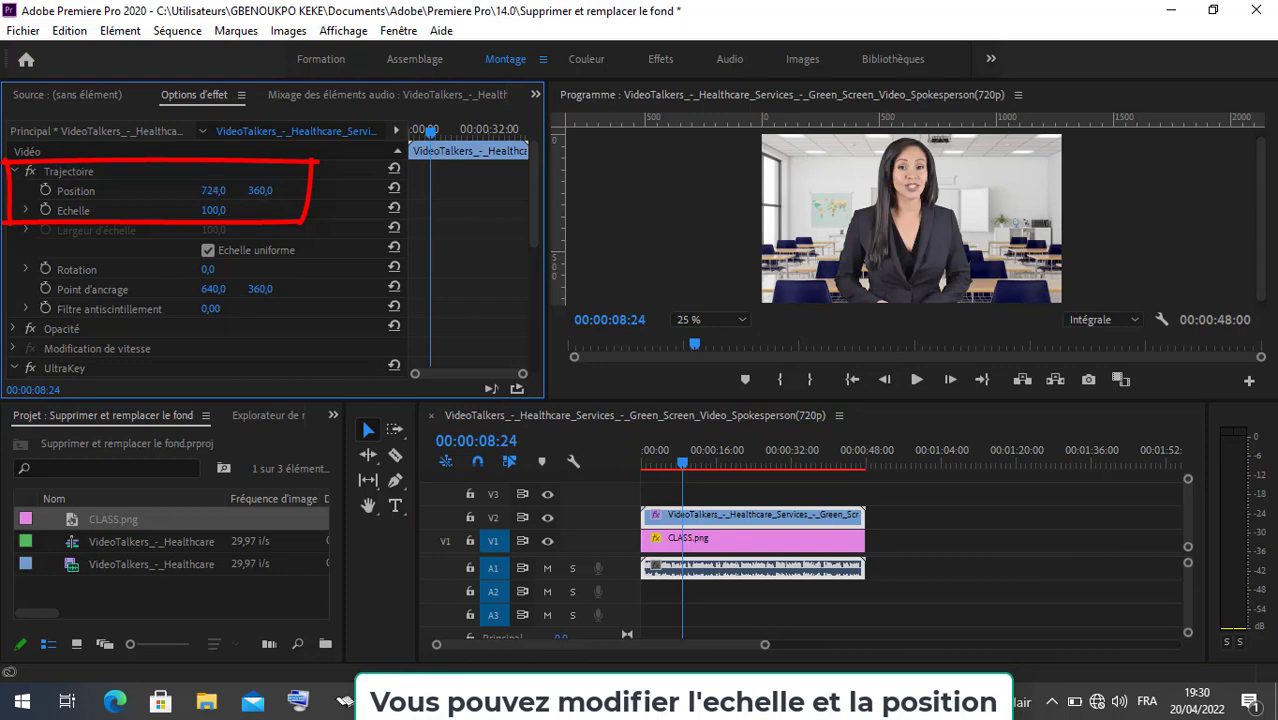
{"action": "left_click_drag", "start_coordinate": [307, 190], "coordinate": [323, 190]}
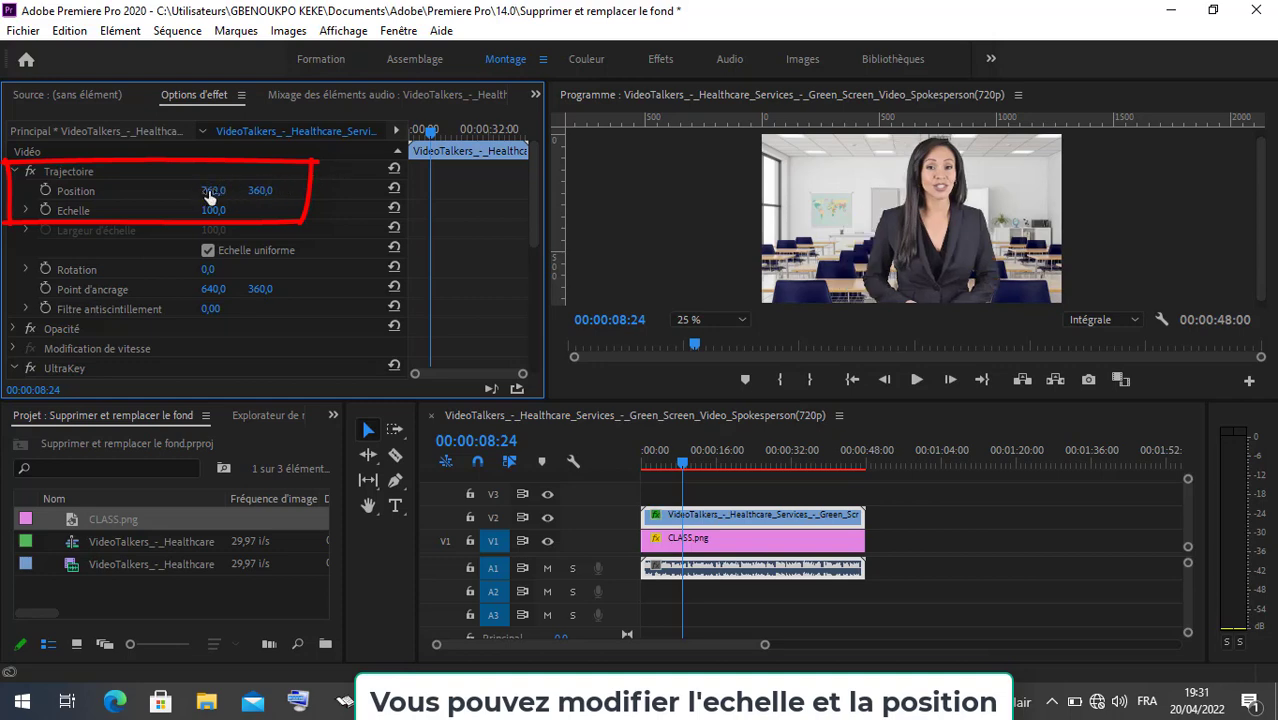
{"action": "mouse_move", "coordinate": [209, 197]}
{"action": "left_mouse_down"}
{"action": "mouse_move", "coordinate": [276, 197]}
{"action": "mouse_move", "coordinate": [224, 195]}
{"action": "left_mouse_up"}
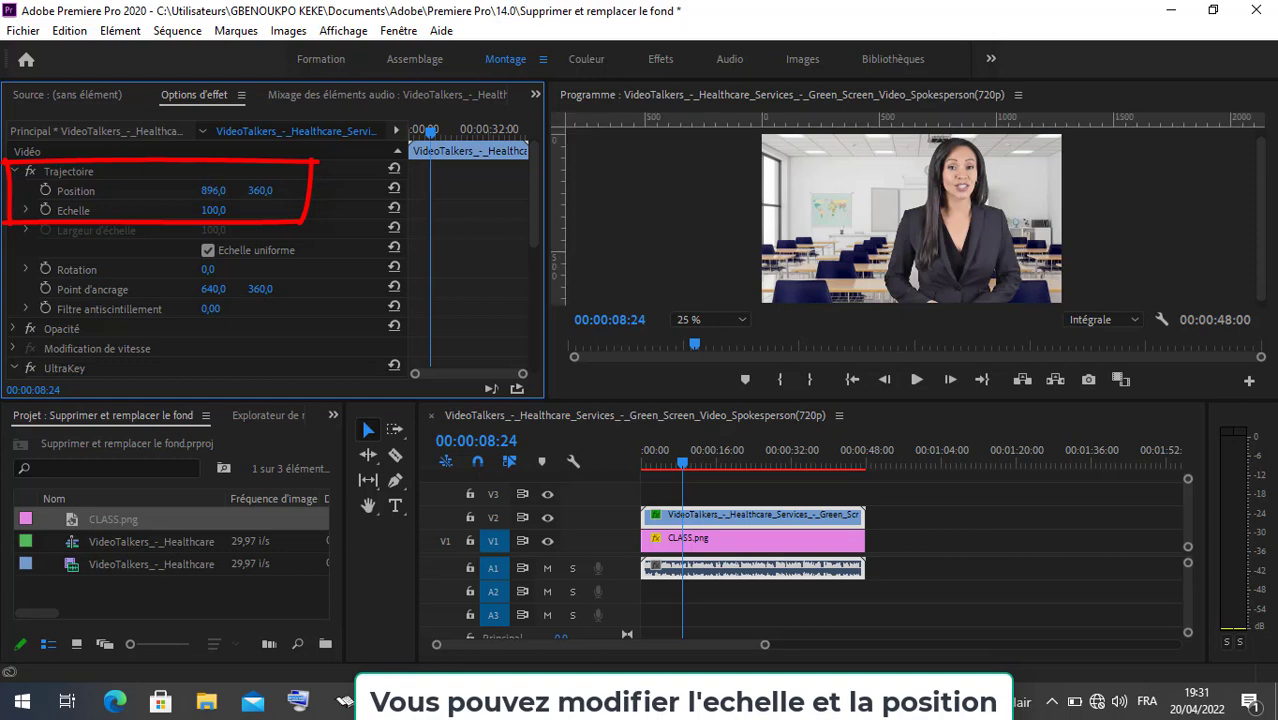
{"action": "mouse_move", "coordinate": [207, 195]}
{"action": "left_mouse_down"}
{"action": "mouse_move", "coordinate": [186, 195]}
{"action": "mouse_move", "coordinate": [235, 195]}
{"action": "mouse_move", "coordinate": [221, 190]}
{"action": "left_mouse_up"}
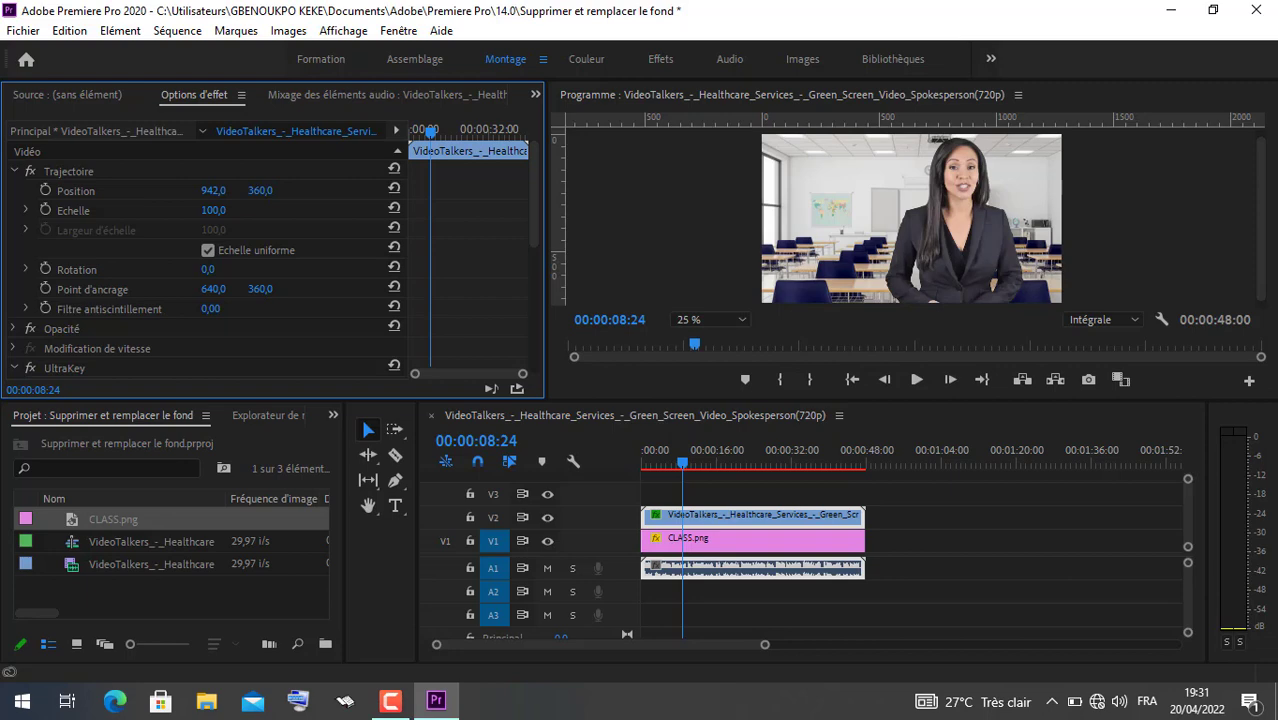
{"action": "left_click_drag", "start_coordinate": [207, 190], "coordinate": [217, 190]}
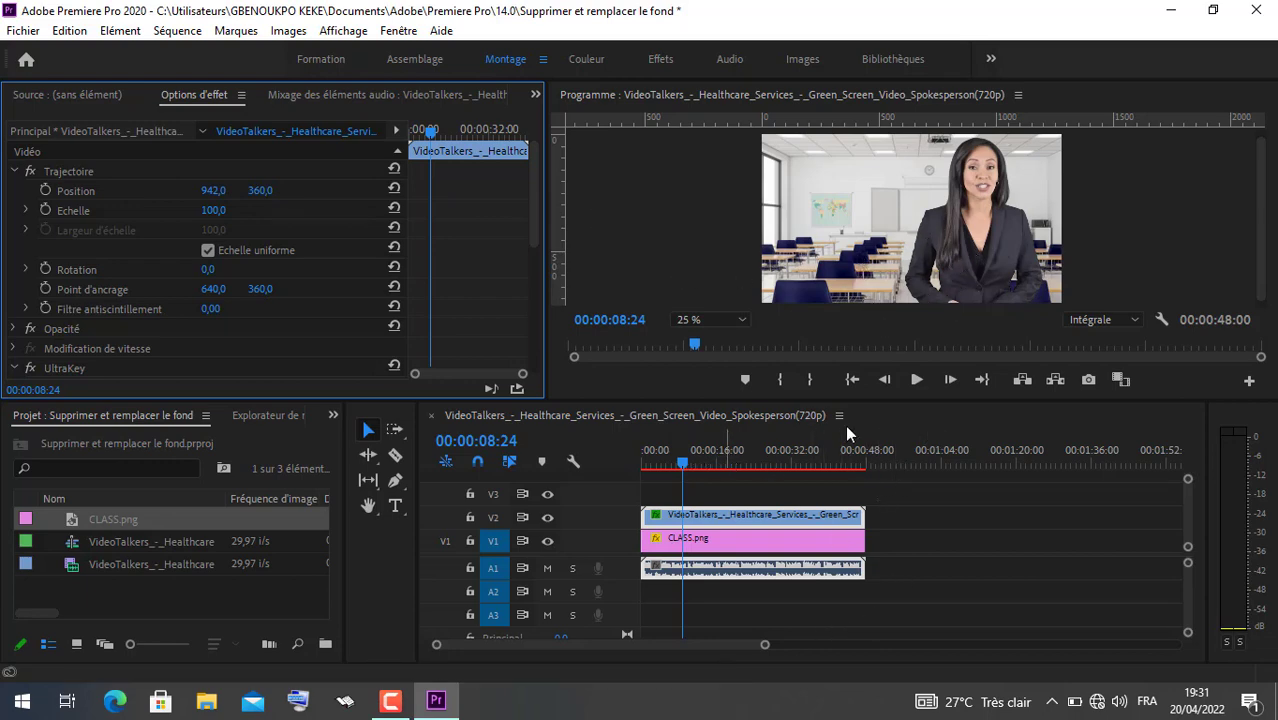
Play the sequence to preview the keyed spokesperson at position 942 over the classroom
{"action": "left_click", "coordinate": [916, 379]}
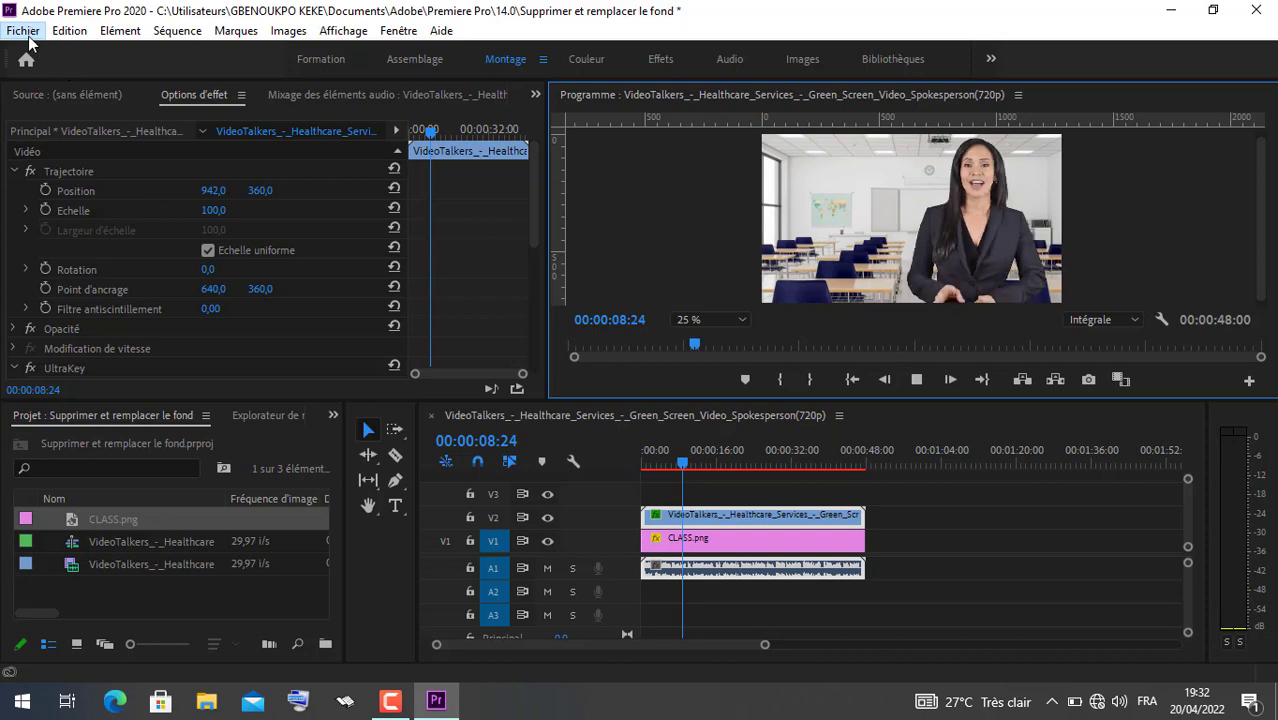
Open the media export settings from Fichier > Exportation > Média
{"action": "left_click", "coordinate": [24, 32]}
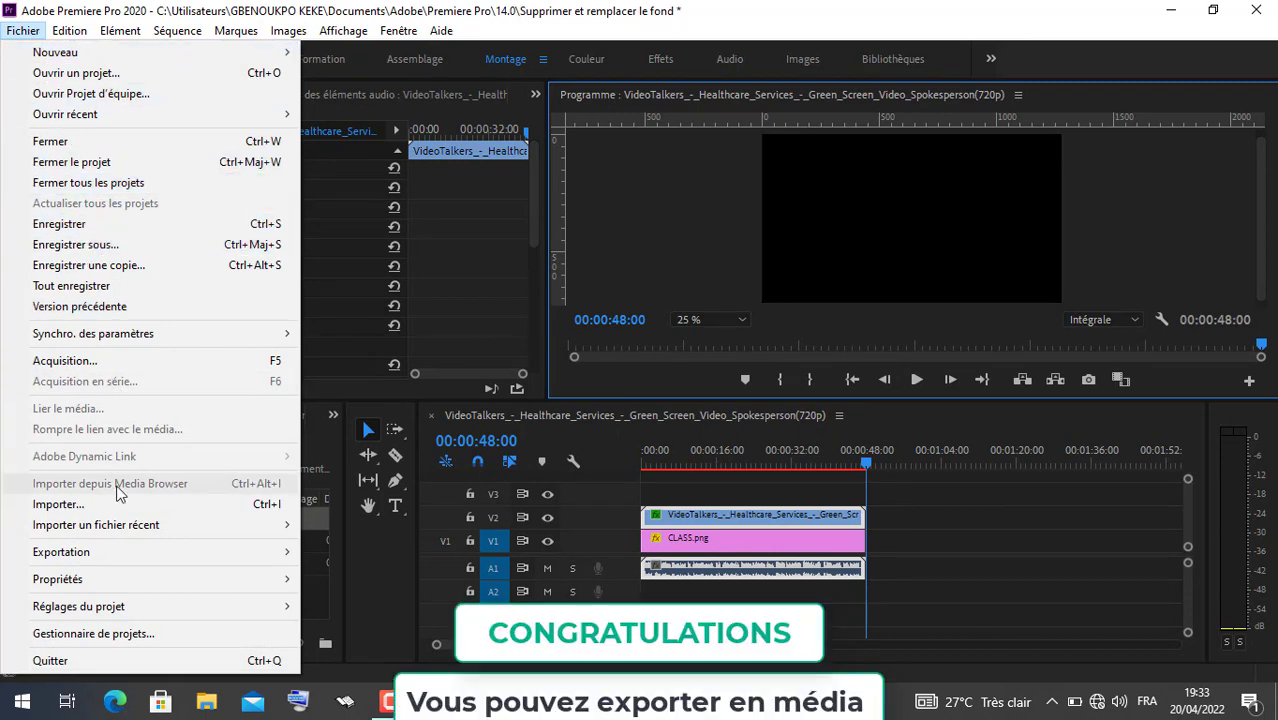
{"action": "mouse_move", "coordinate": [272, 553]}
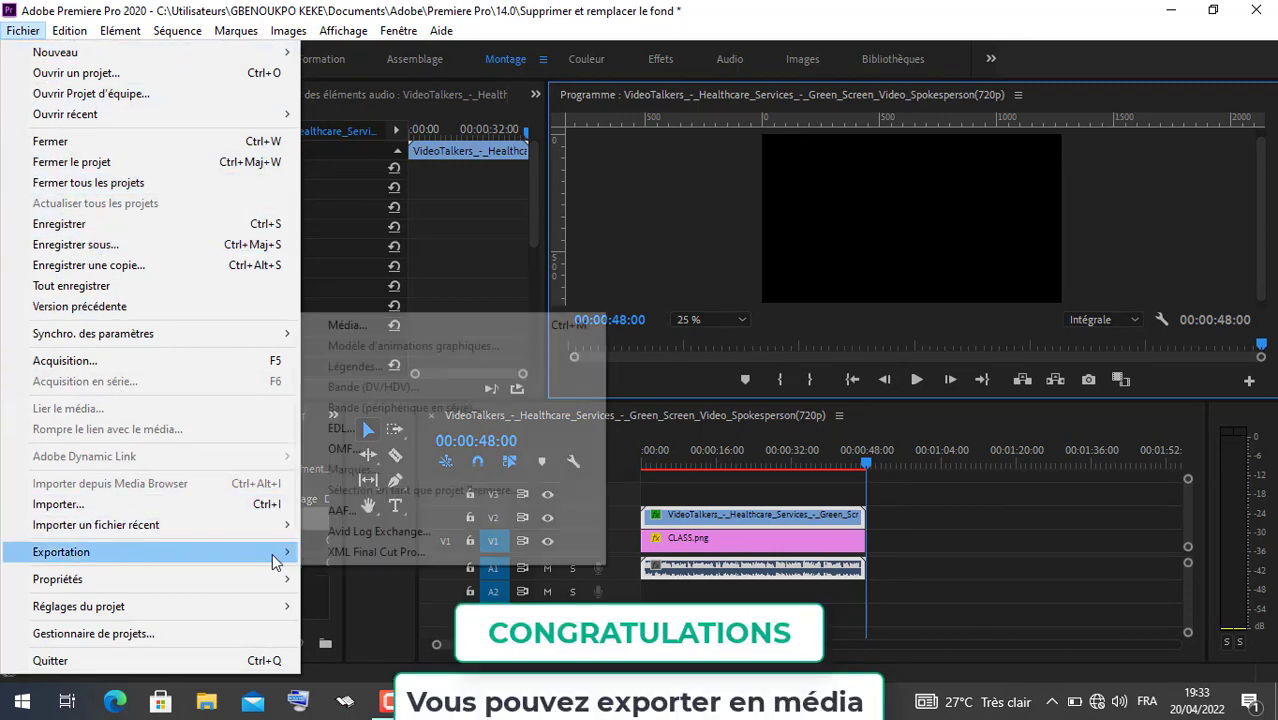
{"action": "left_click", "coordinate": [344, 325]}
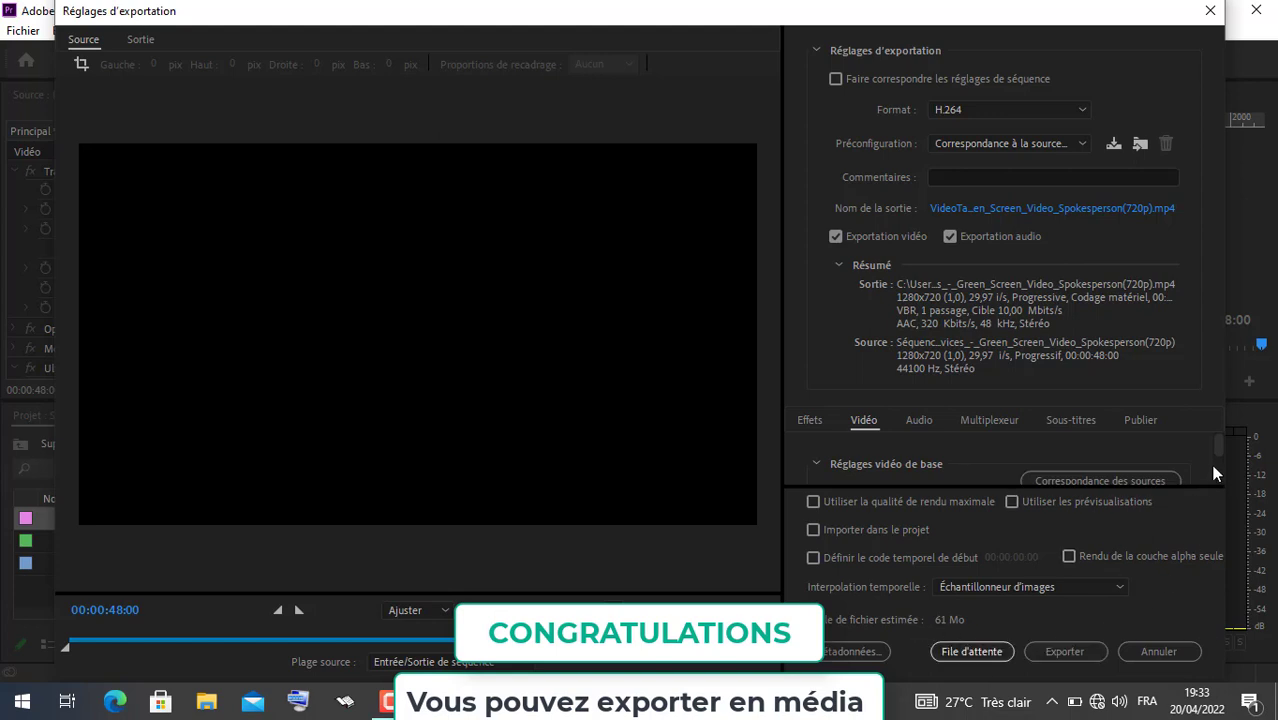
Drag the Débit cible slider from 10 to 3 Mbit/s, cutting the estimate to 19 Mo
{"action": "left_click_drag", "start_coordinate": [1219, 445], "coordinate": [1218, 468]}
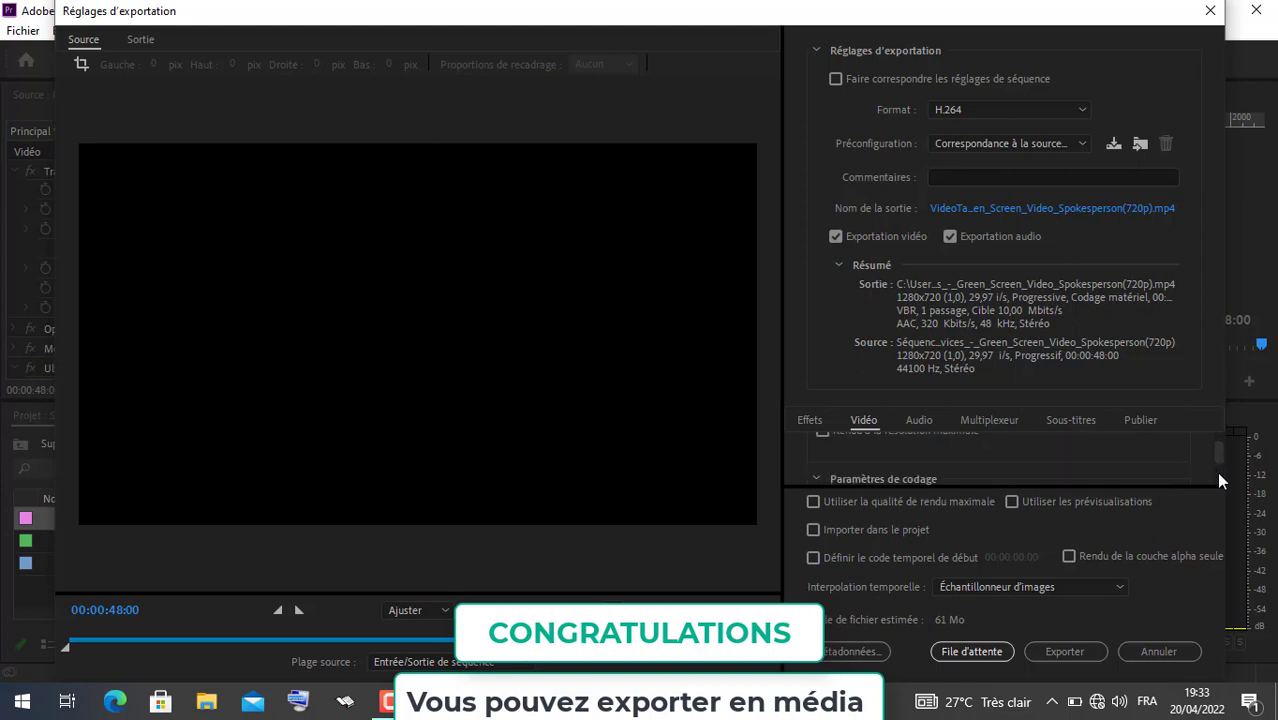
{"action": "scroll", "coordinate": [1216, 471], "scroll_direction": "down", "scroll_amount": 1}
{"action": "scroll", "coordinate": [1216, 474], "scroll_direction": "down", "scroll_amount": 1}
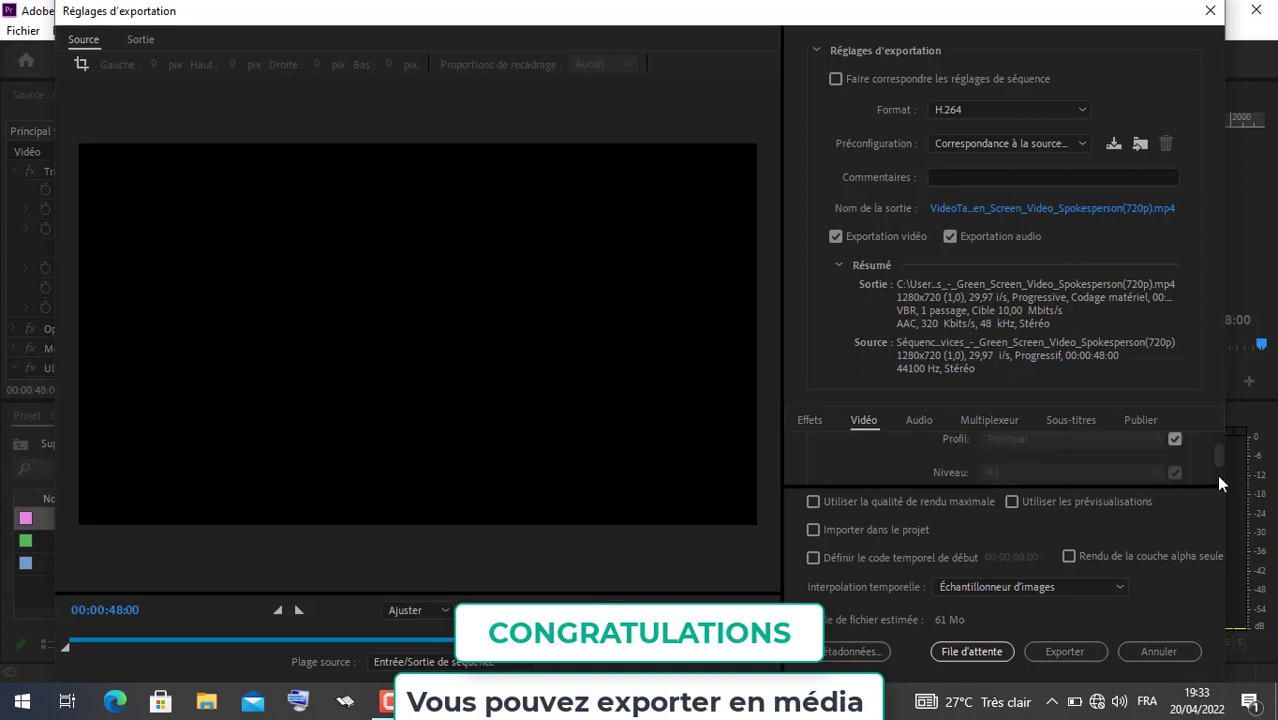
{"action": "scroll", "coordinate": [1218, 476], "scroll_direction": "down", "scroll_amount": 1}
{"action": "scroll", "coordinate": [1218, 476], "scroll_direction": "down", "scroll_amount": 1}
{"action": "scroll", "coordinate": [1218, 476], "scroll_direction": "down", "scroll_amount": 1}
{"action": "scroll", "coordinate": [1218, 476], "scroll_direction": "down", "scroll_amount": 1}
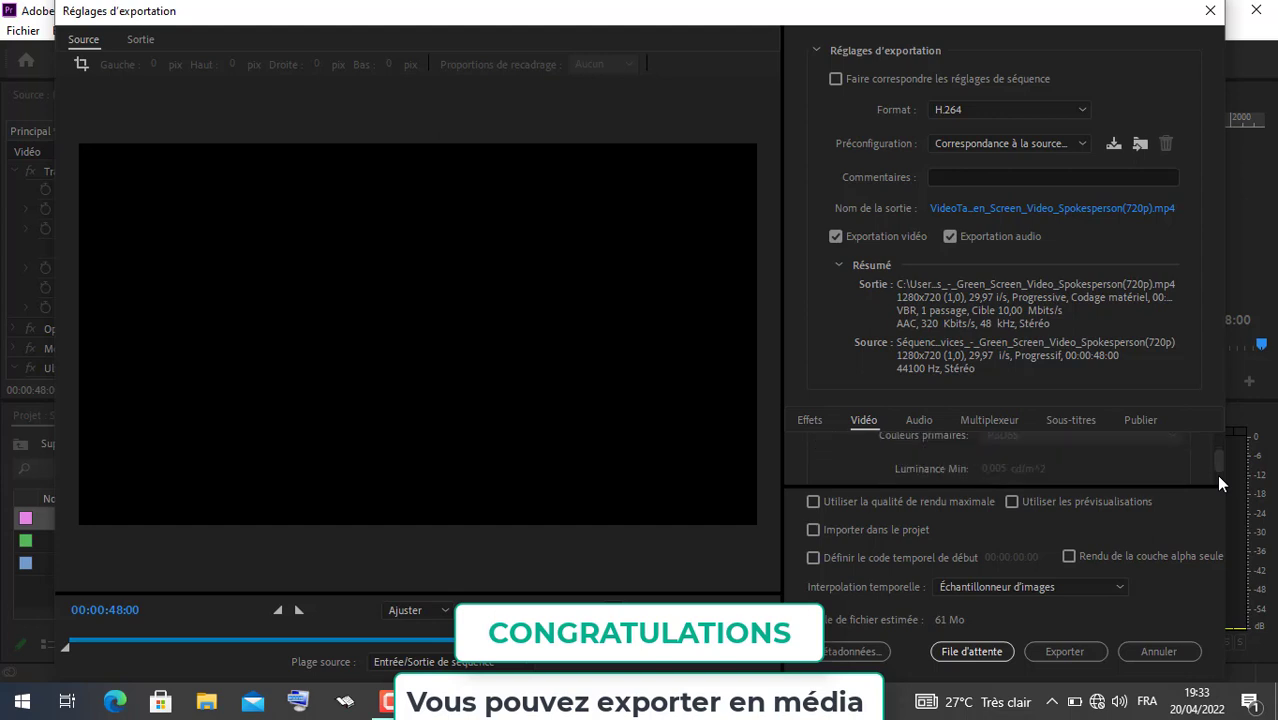
{"action": "scroll", "coordinate": [1218, 476], "scroll_direction": "down", "scroll_amount": 1}
{"action": "scroll", "coordinate": [1218, 476], "scroll_direction": "down", "scroll_amount": 1}
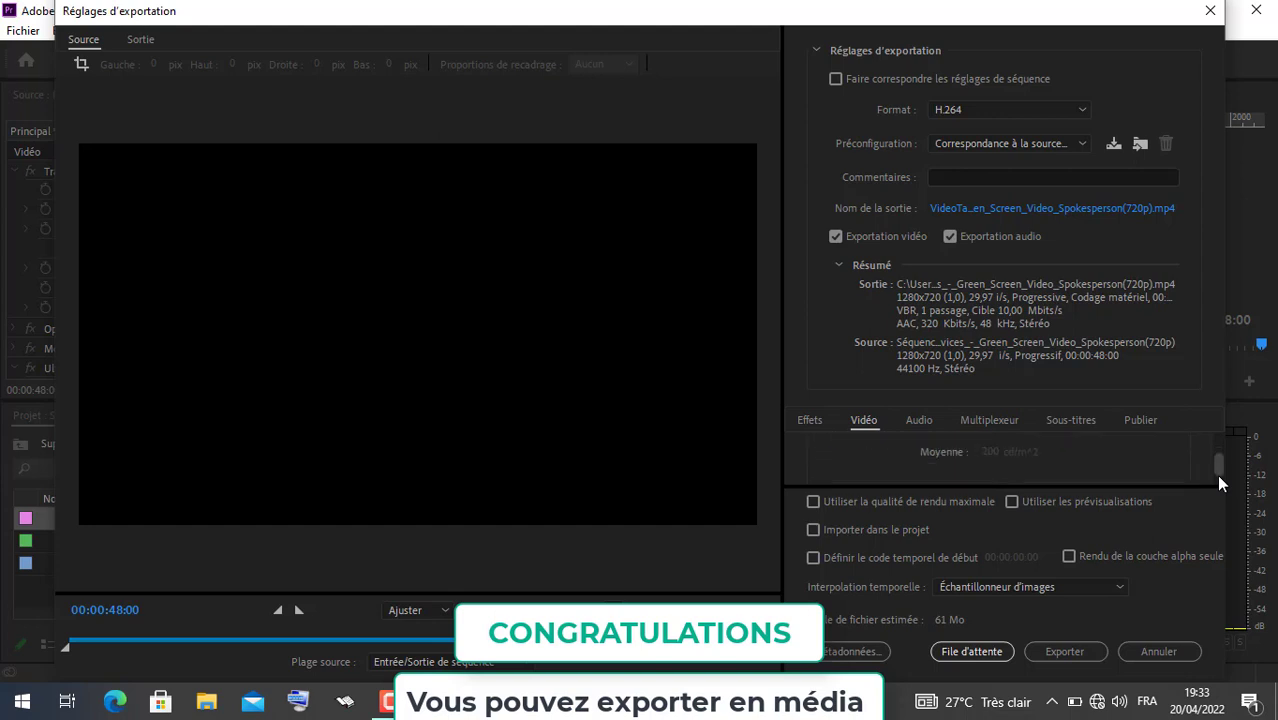
{"action": "scroll", "coordinate": [1216, 480], "scroll_direction": "down", "scroll_amount": 1}
{"action": "scroll", "coordinate": [1216, 483], "scroll_direction": "down", "scroll_amount": 1}
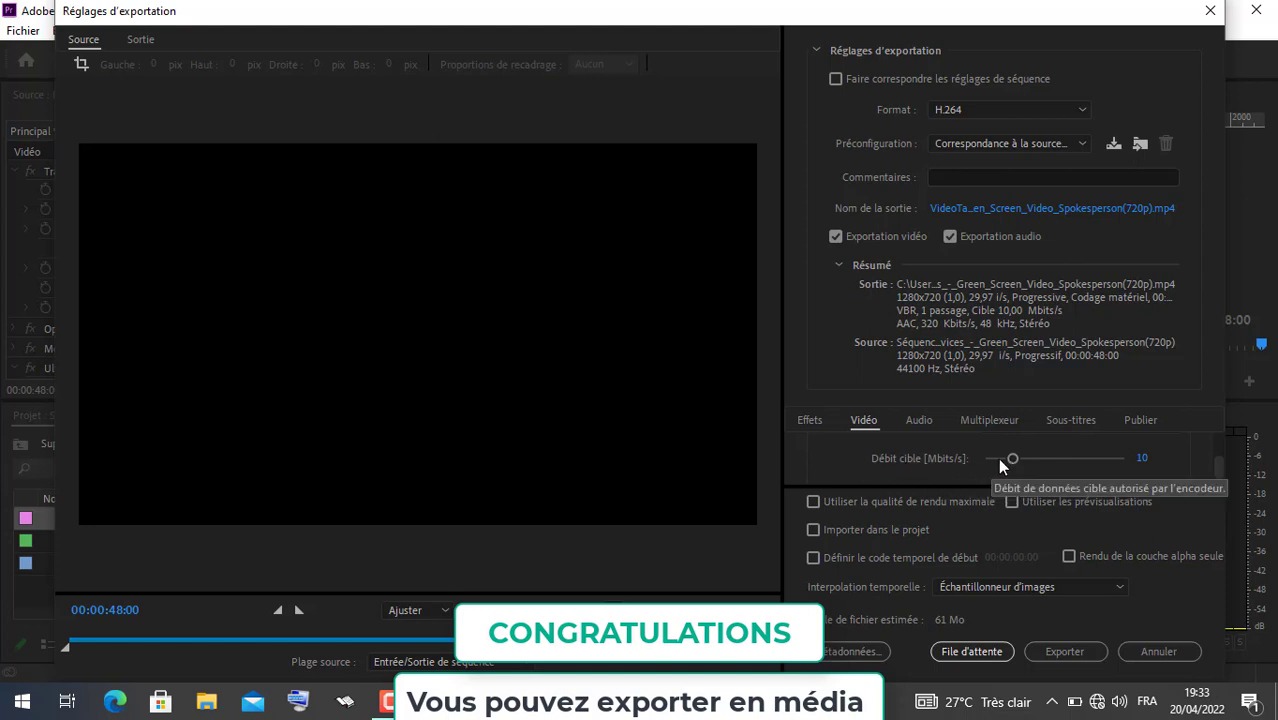
{"action": "left_click_drag", "start_coordinate": [1012, 459], "coordinate": [993, 459]}
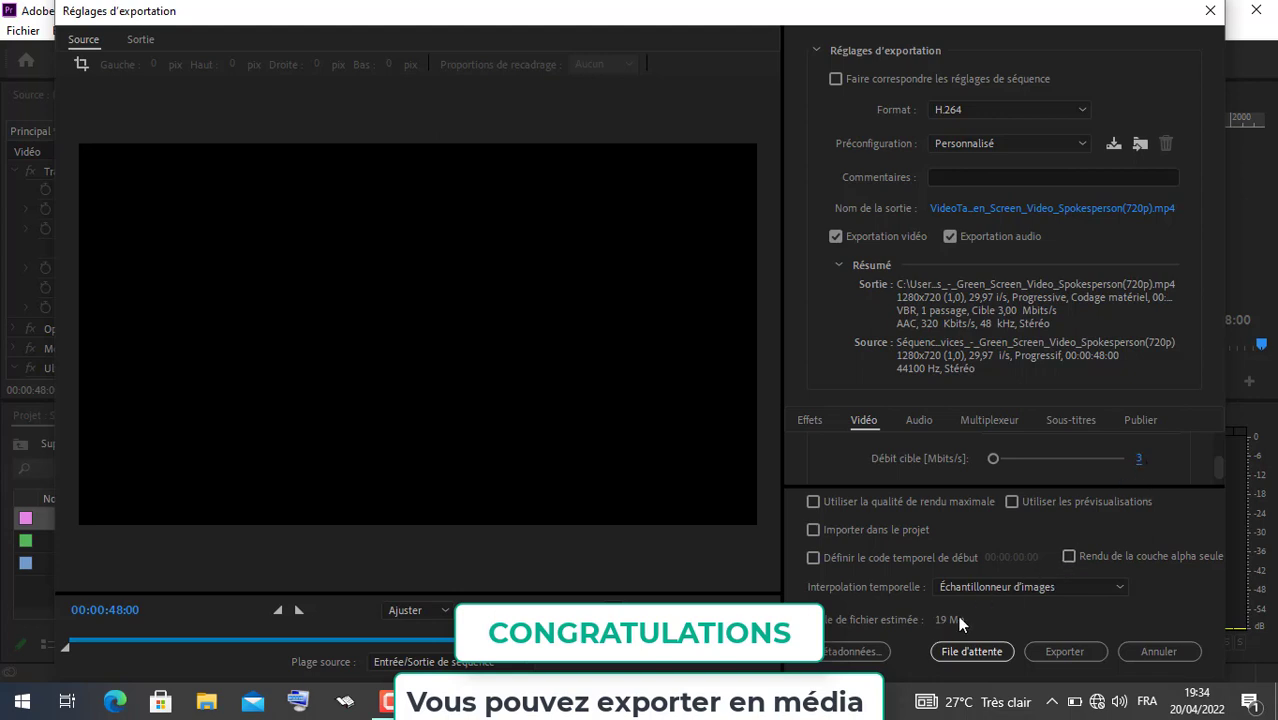
Start encoding the VideoTalkers sequence to MP4 with Exporter
{"action": "left_click", "coordinate": [1064, 652]}
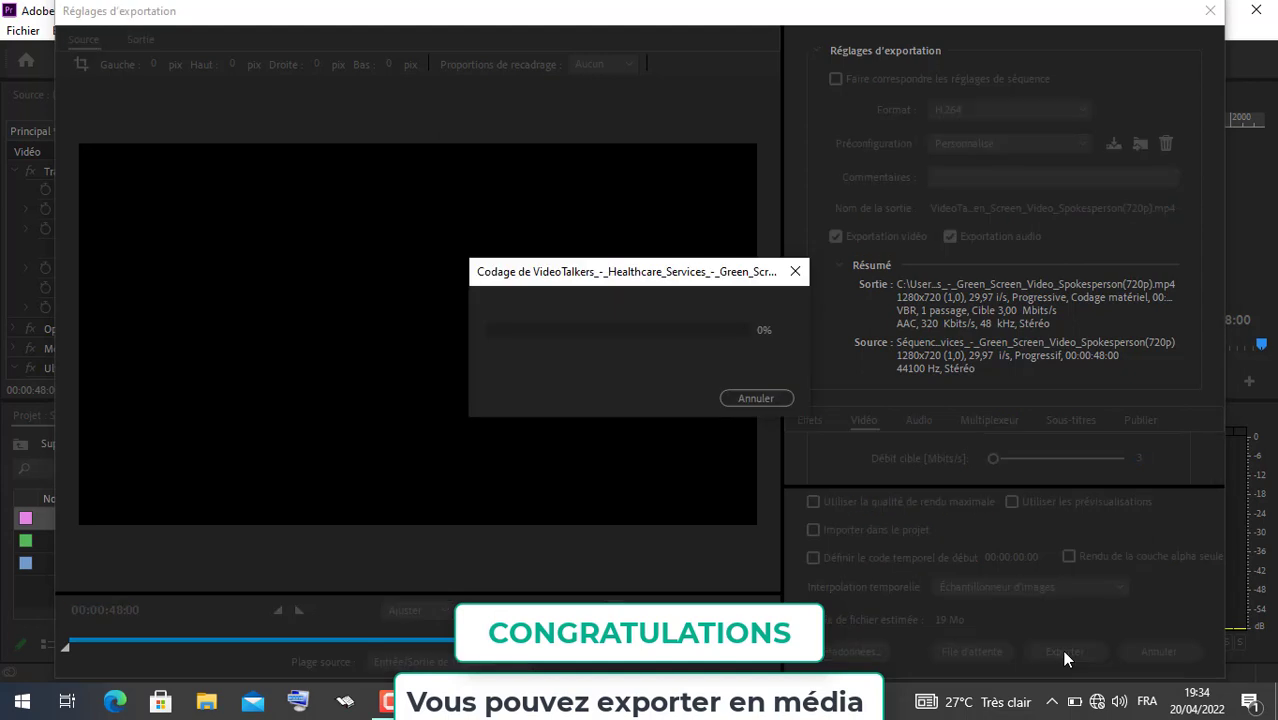